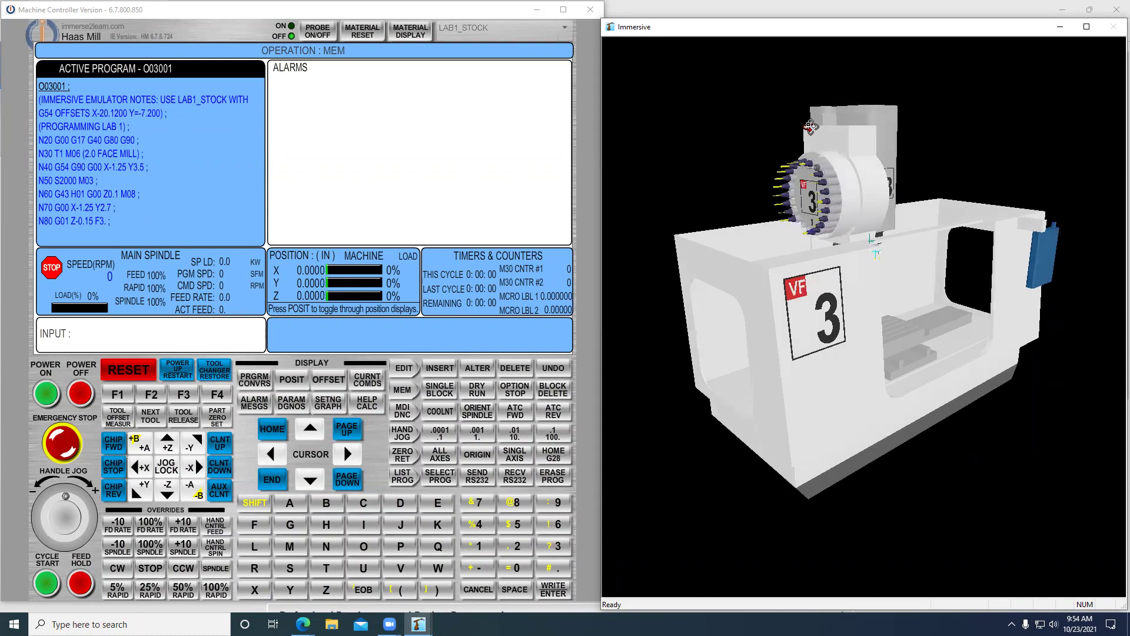
Examine the mill's tool carousel, worktable and vise from above in the 3D machine view
{"action": "left_click_drag", "start_coordinate": [811, 126], "coordinate": [810, 128]}
{"action": "scroll", "coordinate": [792, 126], "scroll_direction": "up", "scroll_amount": 5}
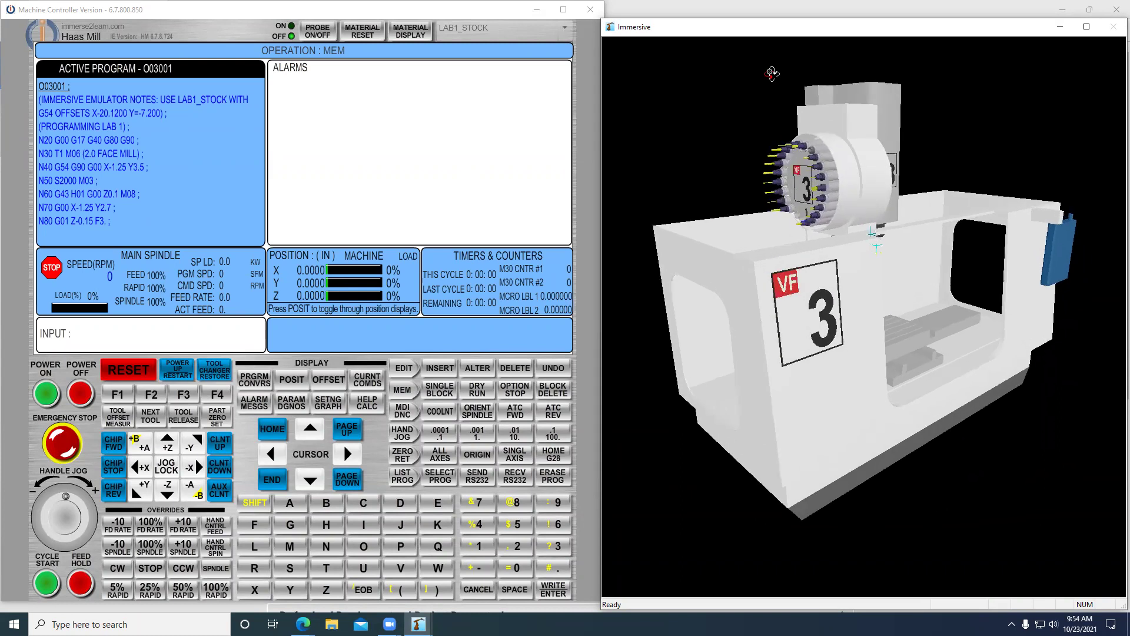
{"action": "scroll", "coordinate": [768, 77], "scroll_direction": "up", "scroll_amount": 4}
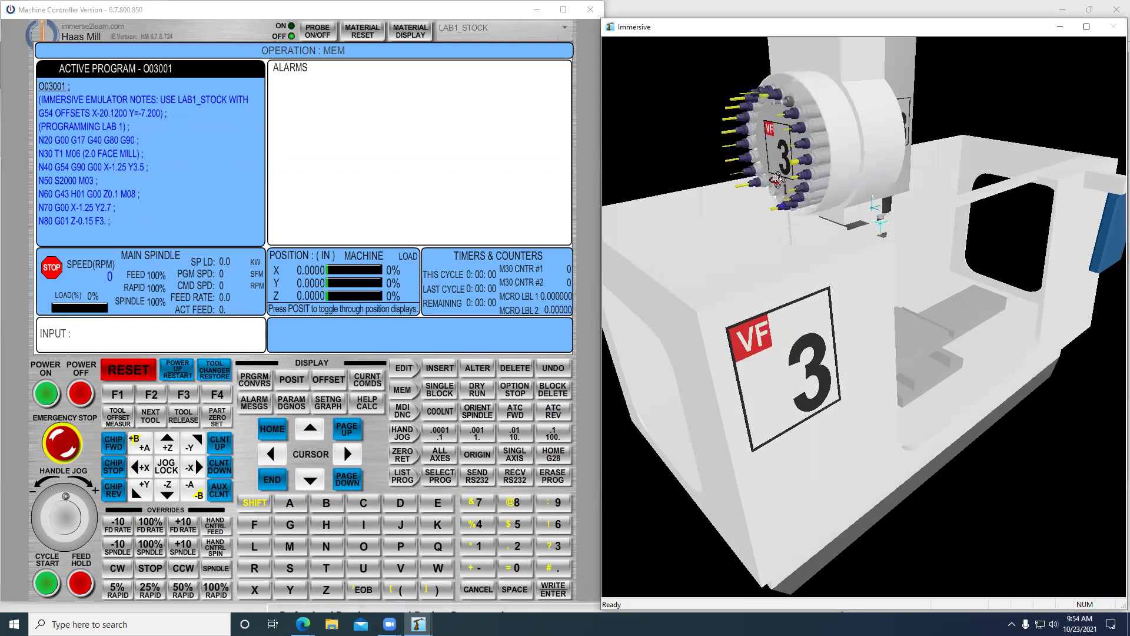
{"action": "scroll", "coordinate": [719, 76], "scroll_direction": "up", "scroll_amount": 3}
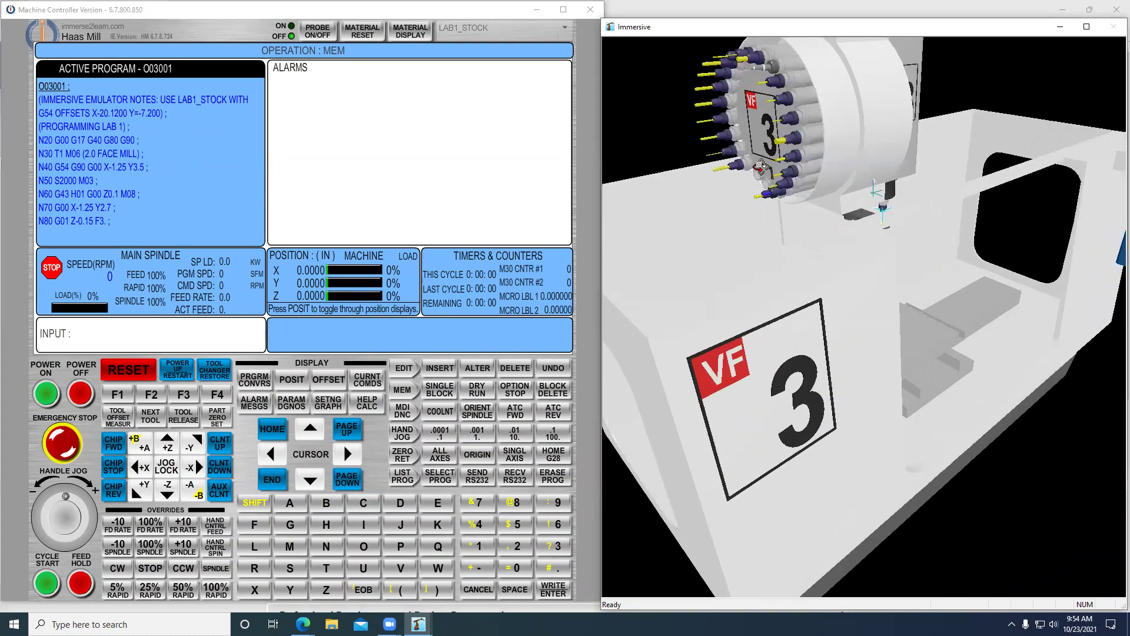
{"action": "scroll", "coordinate": [762, 170], "scroll_direction": "up", "scroll_amount": 4}
{"action": "scroll", "coordinate": [771, 187], "scroll_direction": "up", "scroll_amount": 3}
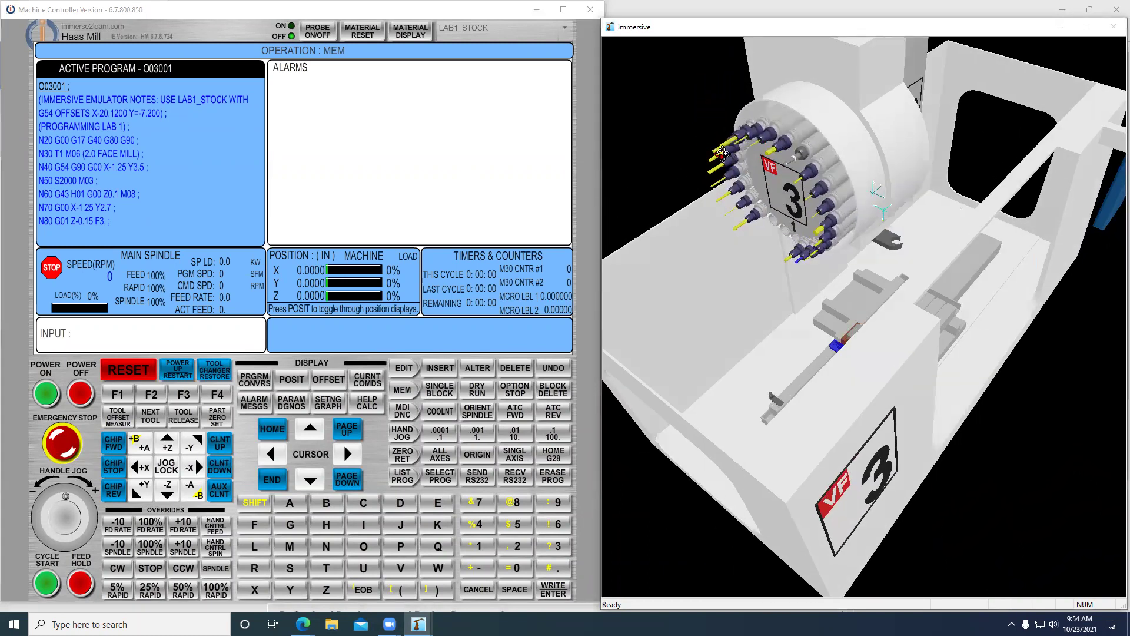
{"action": "scroll", "coordinate": [719, 151], "scroll_direction": "up", "scroll_amount": 4}
{"action": "scroll", "coordinate": [719, 152], "scroll_direction": "up", "scroll_amount": 3}
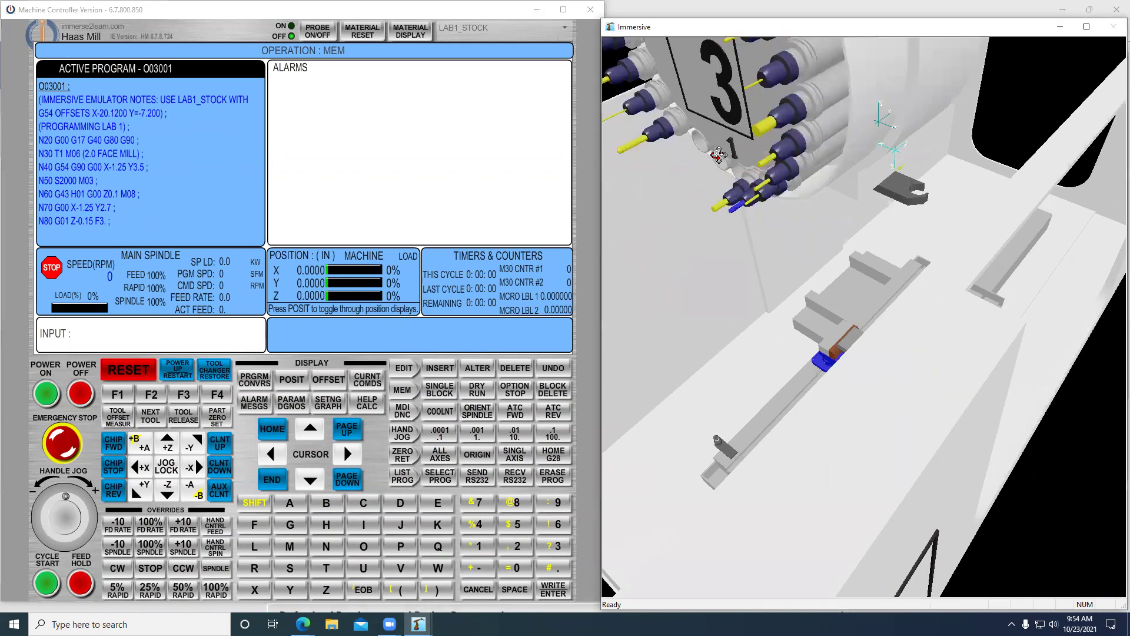
{"action": "scroll", "coordinate": [717, 156], "scroll_direction": "up", "scroll_amount": 3}
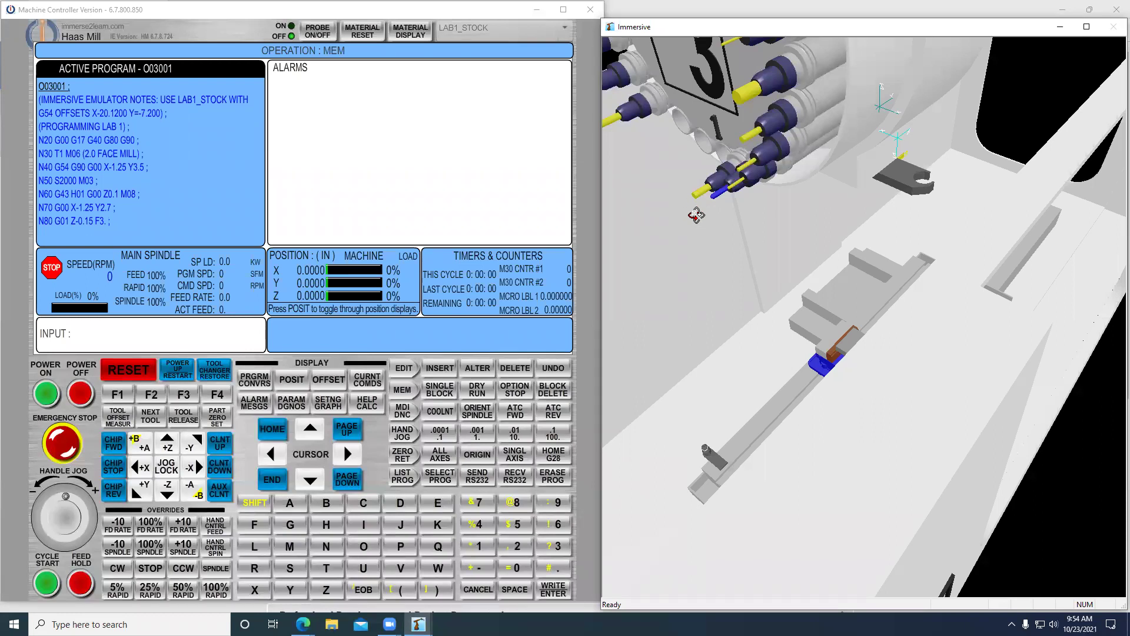
{"action": "scroll", "coordinate": [694, 212], "scroll_direction": "up", "scroll_amount": 2}
{"action": "scroll", "coordinate": [683, 141], "scroll_direction": "up", "scroll_amount": 3}
{"action": "scroll", "coordinate": [688, 144], "scroll_direction": "up", "scroll_amount": 4}
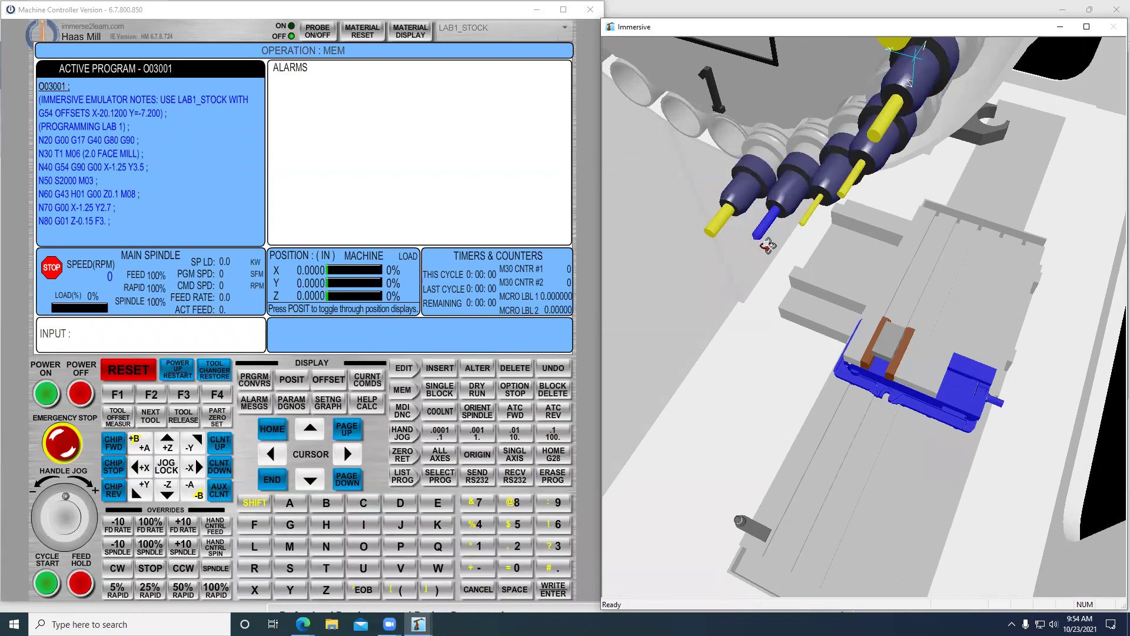
{"action": "scroll", "coordinate": [767, 246], "scroll_direction": "down", "scroll_amount": 3}
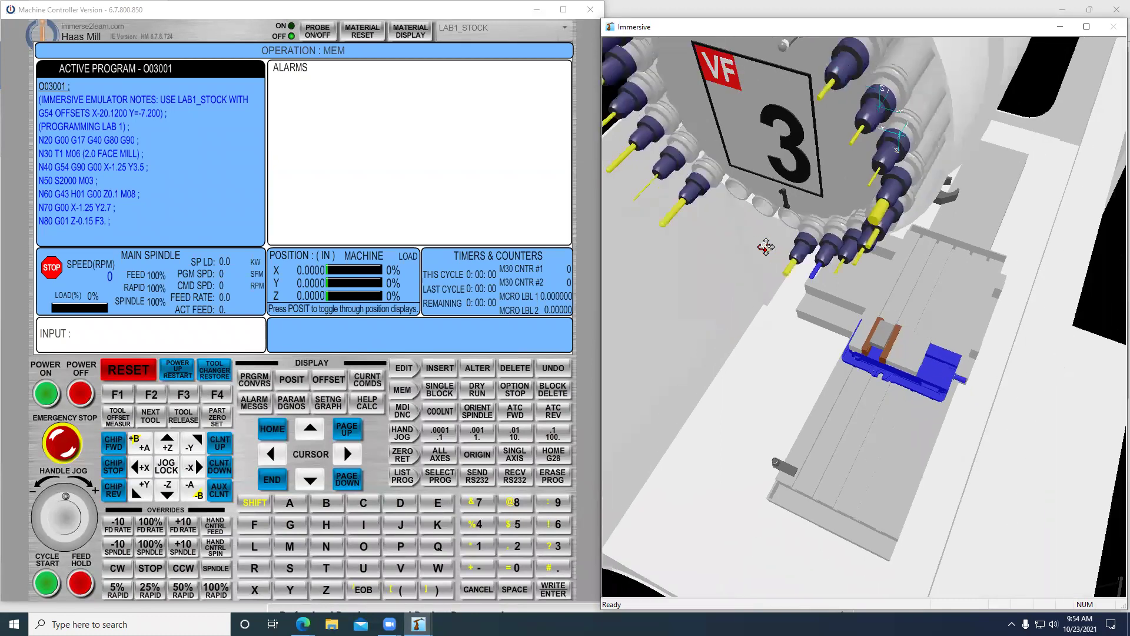
{"action": "scroll", "coordinate": [766, 247], "scroll_direction": "down", "scroll_amount": 2}
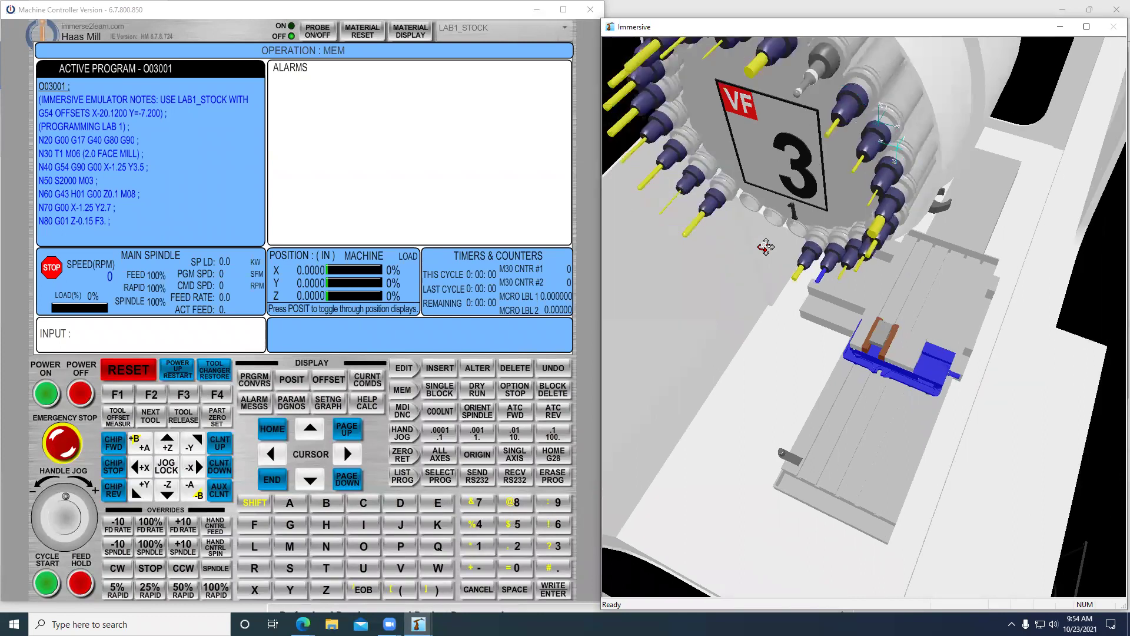
{"action": "scroll", "coordinate": [766, 247], "scroll_direction": "down", "scroll_amount": 1}
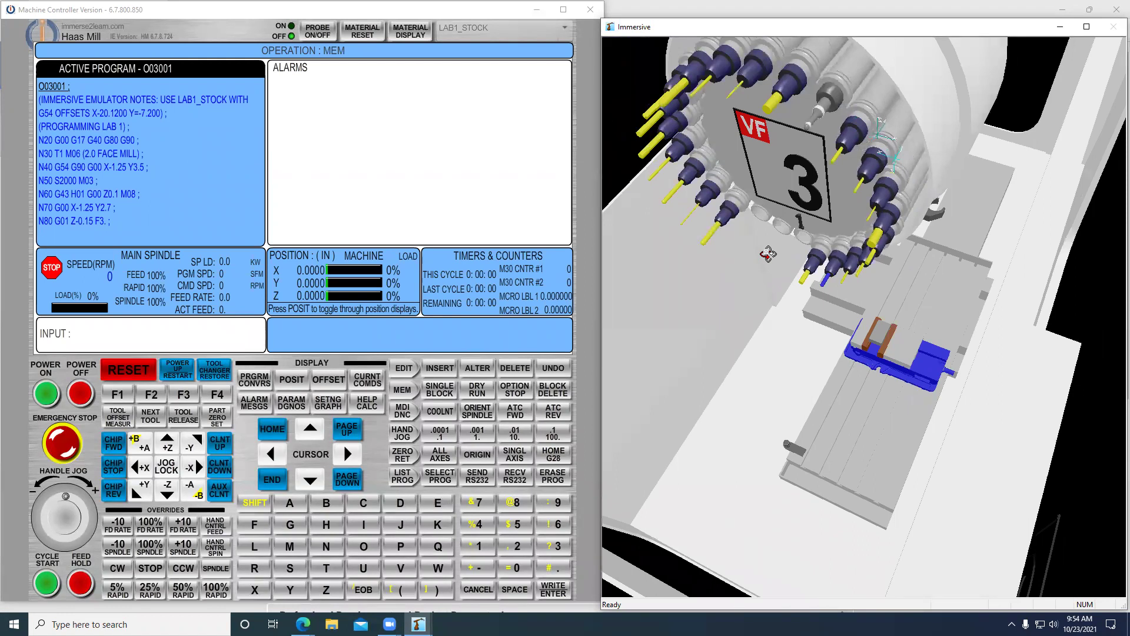
Display the program tool offsets and go to the diameter geometry value of tool 1
{"action": "left_click", "coordinate": [329, 381]}
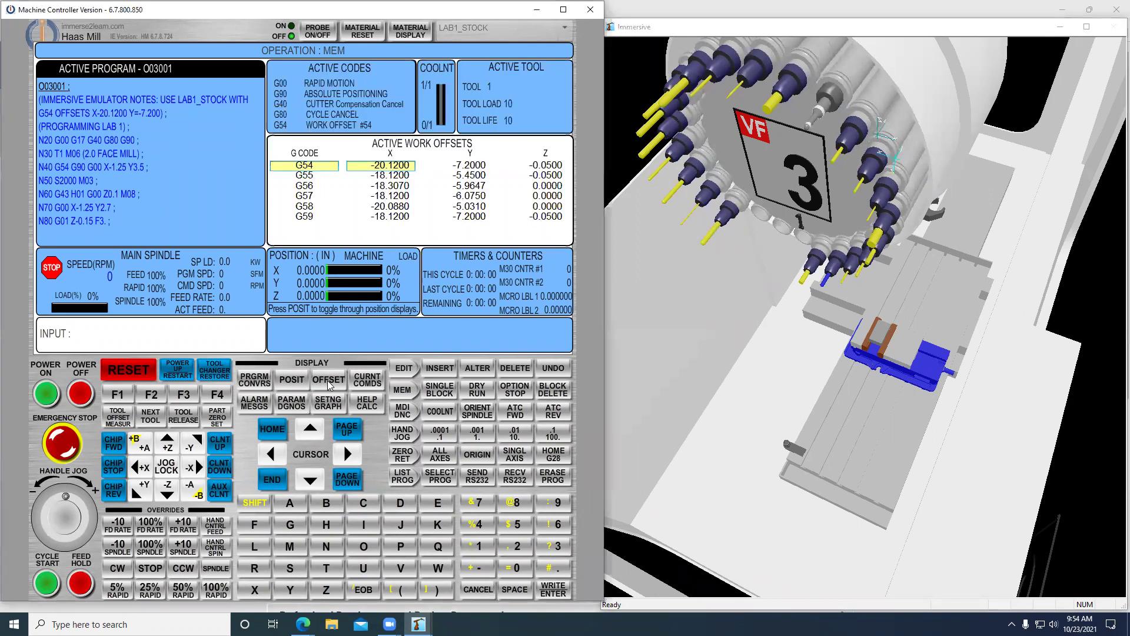
{"action": "left_click", "coordinate": [329, 382]}
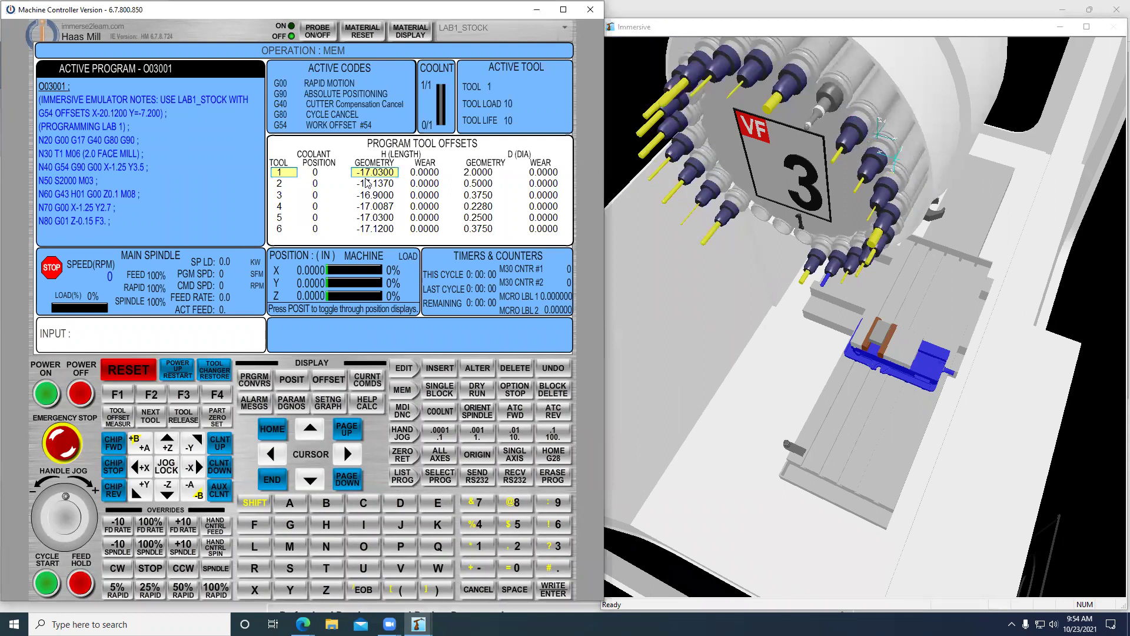
{"action": "left_click", "coordinate": [355, 457]}
{"action": "left_click", "coordinate": [355, 457]}
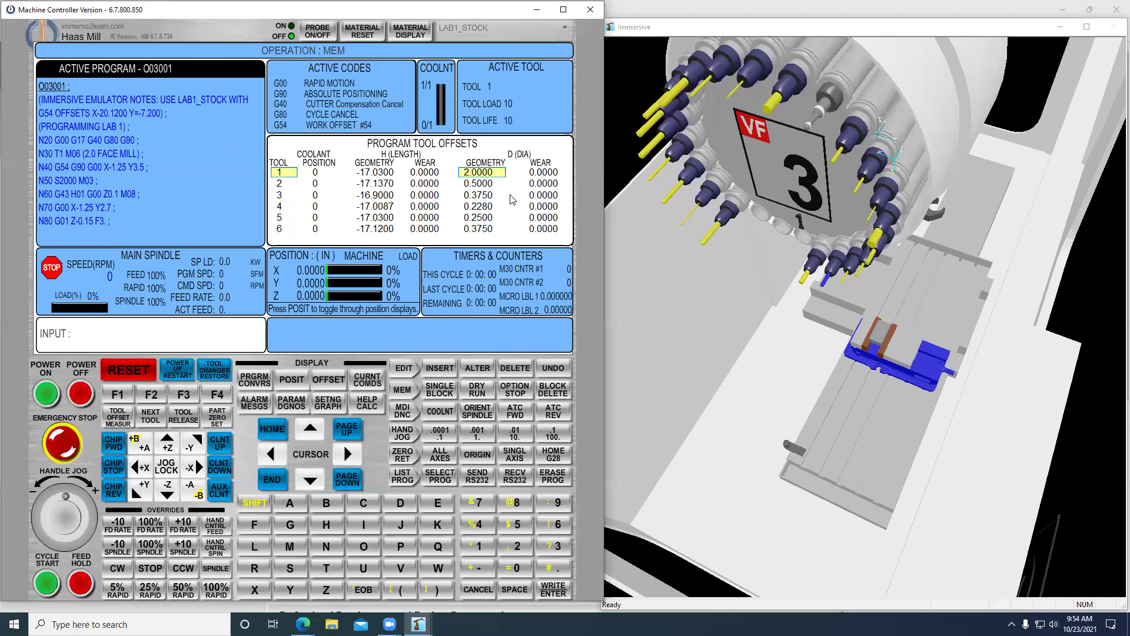
Inspect the face mill loaded in the spindle, and return to the carousel and vise in the 3D view
{"action": "left_click_drag", "start_coordinate": [733, 348], "coordinate": [651, 290]}
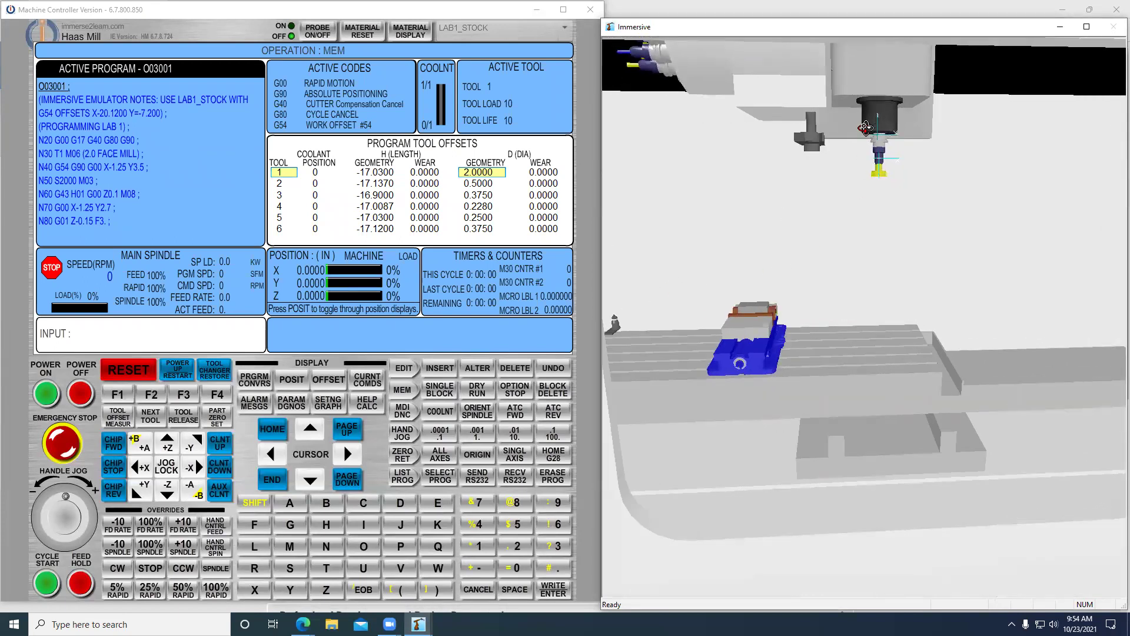
{"action": "left_click_drag", "start_coordinate": [868, 125], "coordinate": [861, 125]}
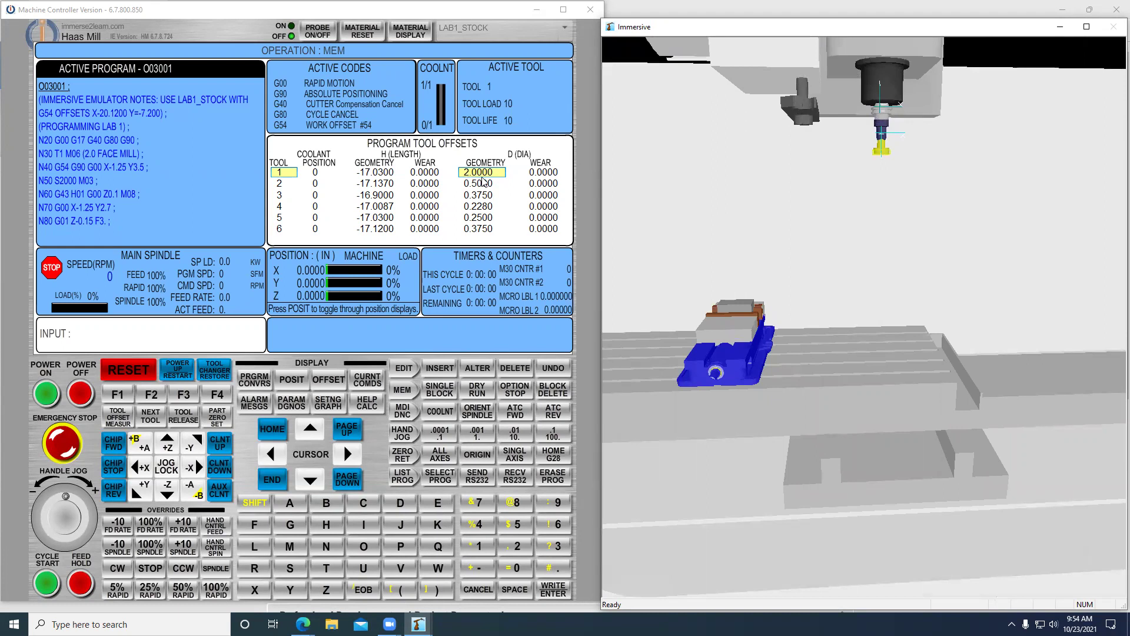
{"action": "left_click_drag", "start_coordinate": [873, 167], "coordinate": [916, 190]}
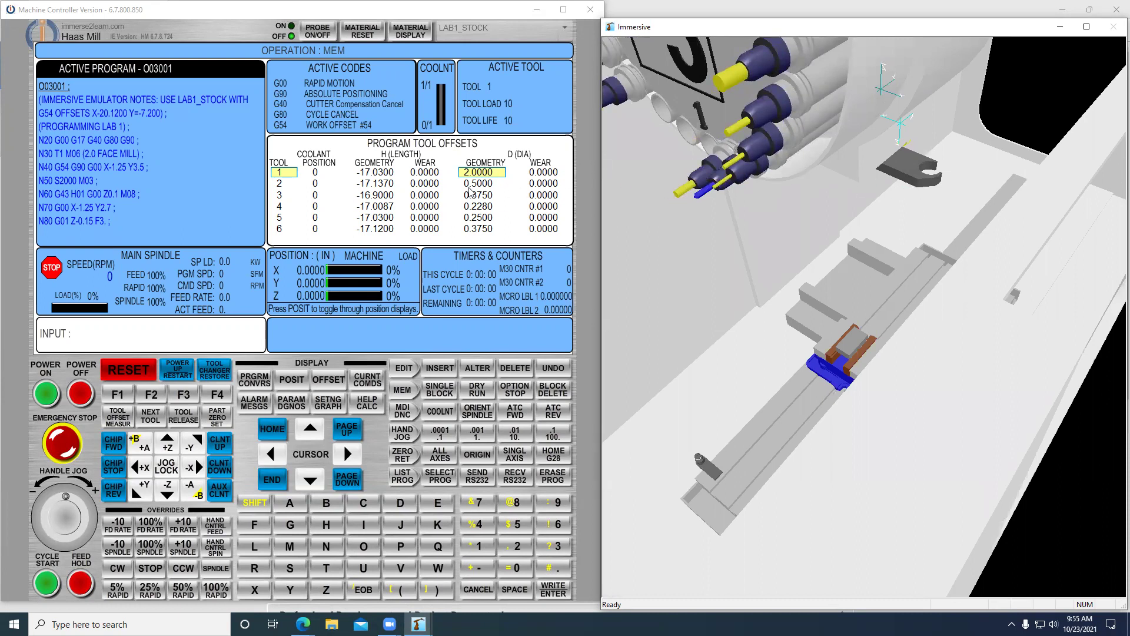
{"action": "scroll", "coordinate": [653, 191], "scroll_direction": "up", "scroll_amount": 3}
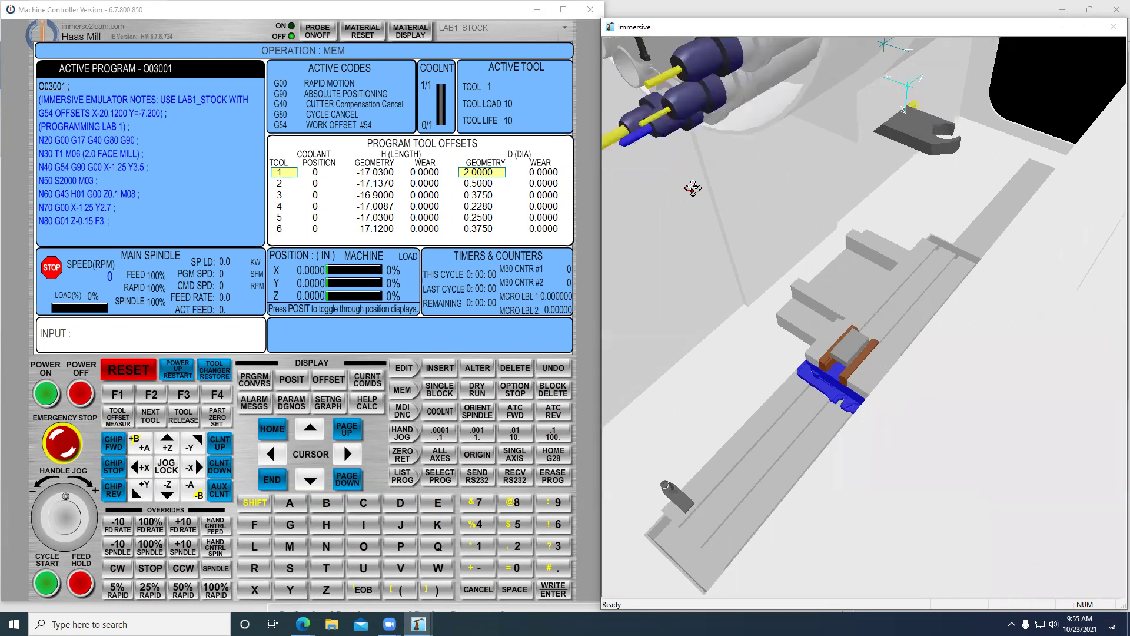
{"action": "scroll", "coordinate": [708, 187], "scroll_direction": "down", "scroll_amount": 1}
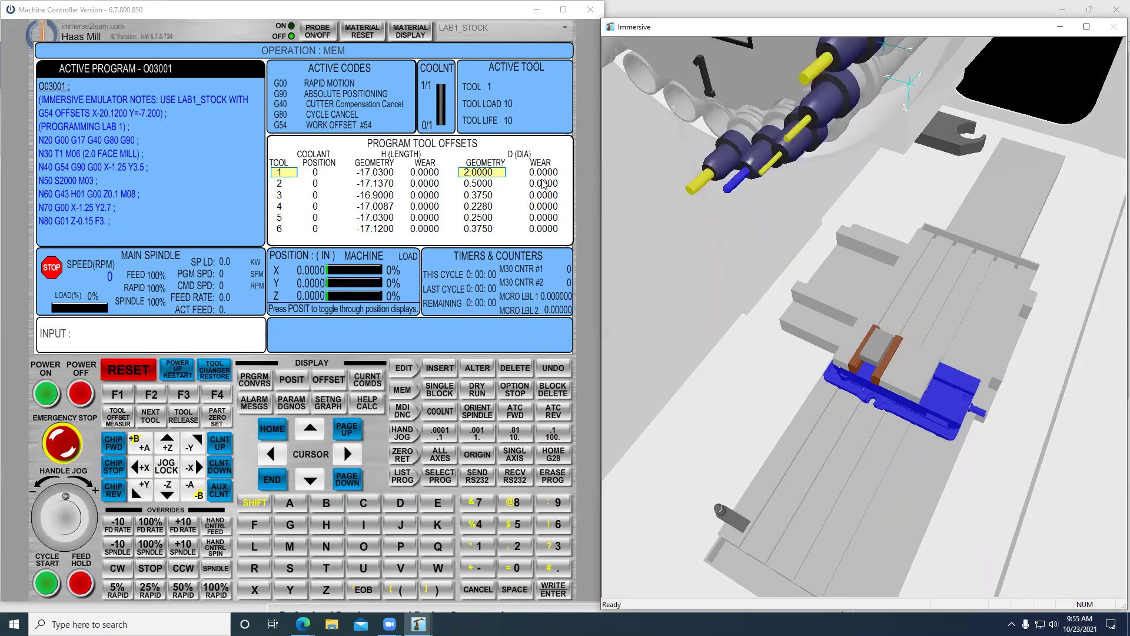
Select the diameter geometry of tool 3 in the offset table and examine the carousel's lower tools up close
{"action": "left_click", "coordinate": [309, 480]}
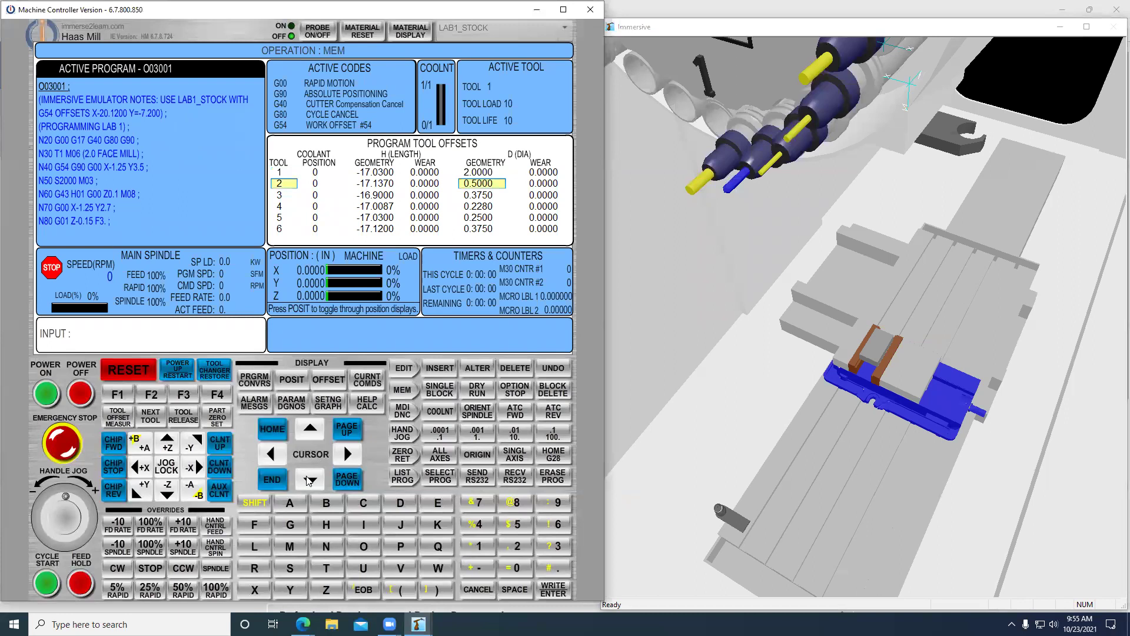
{"action": "left_click", "coordinate": [308, 480]}
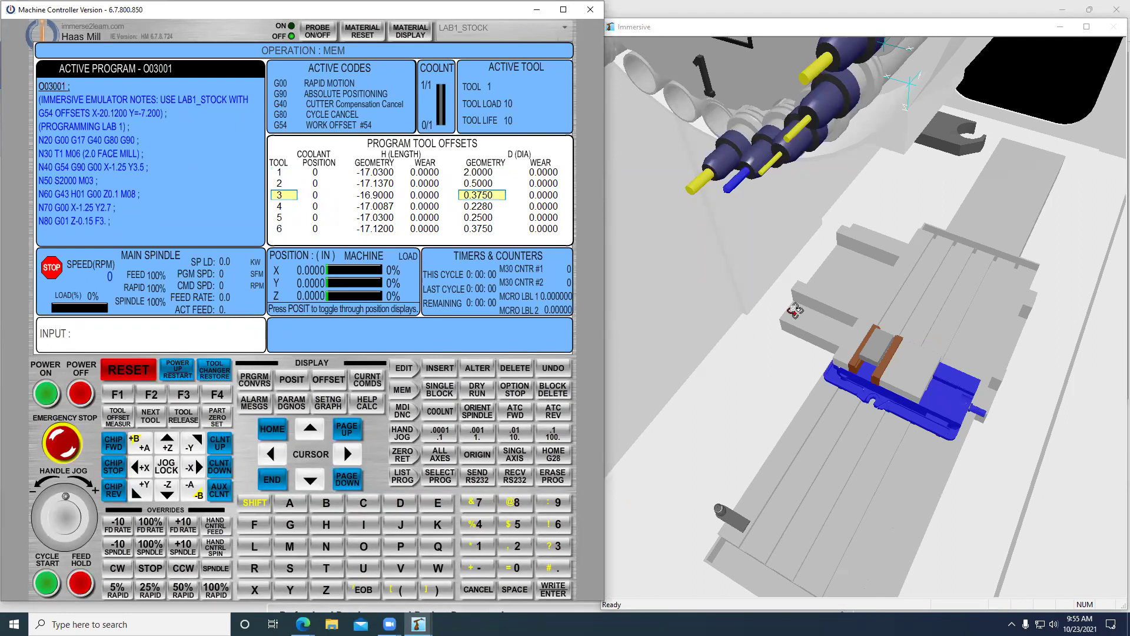
{"action": "left_click", "coordinate": [741, 208]}
{"action": "scroll", "coordinate": [741, 207], "scroll_direction": "up", "scroll_amount": 3}
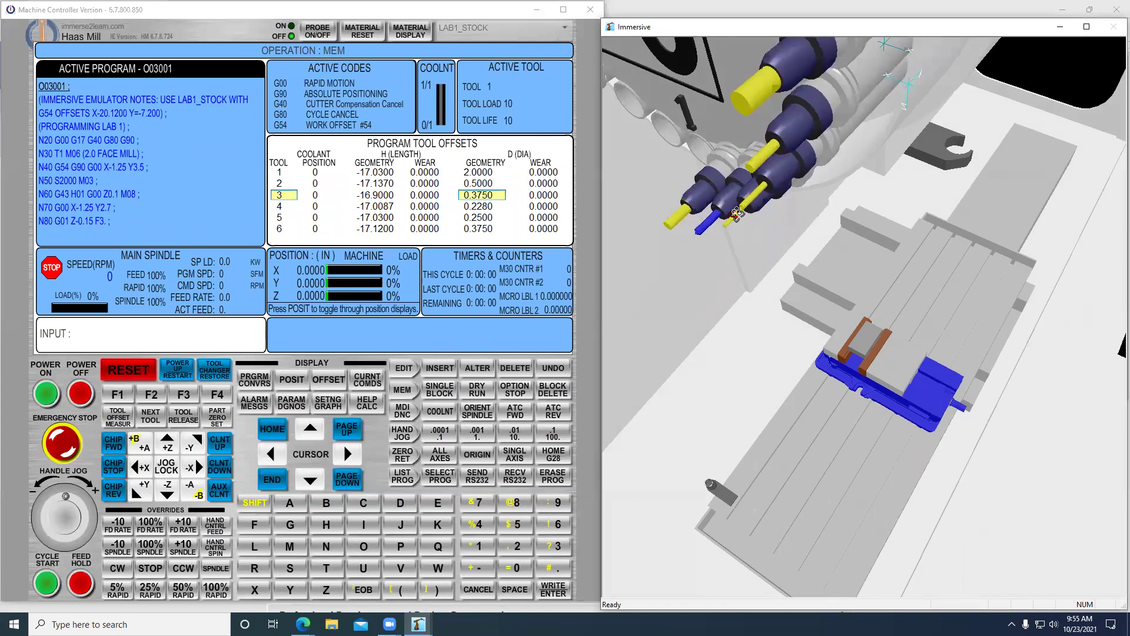
{"action": "scroll", "coordinate": [687, 223], "scroll_direction": "up", "scroll_amount": 1}
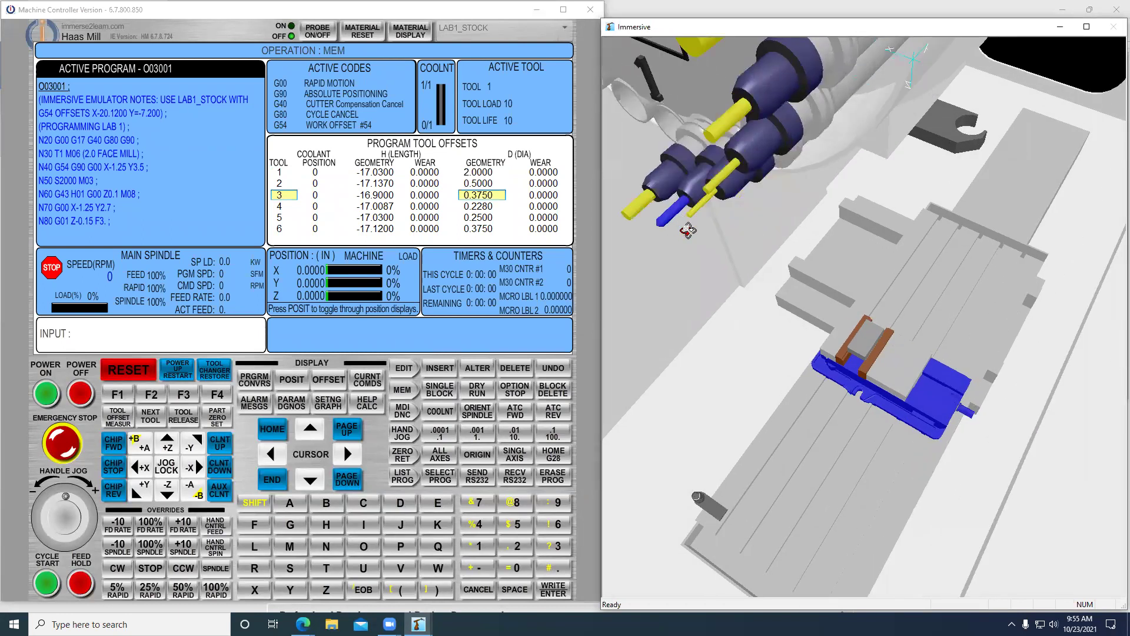
{"action": "scroll", "coordinate": [690, 232], "scroll_direction": "up", "scroll_amount": 1}
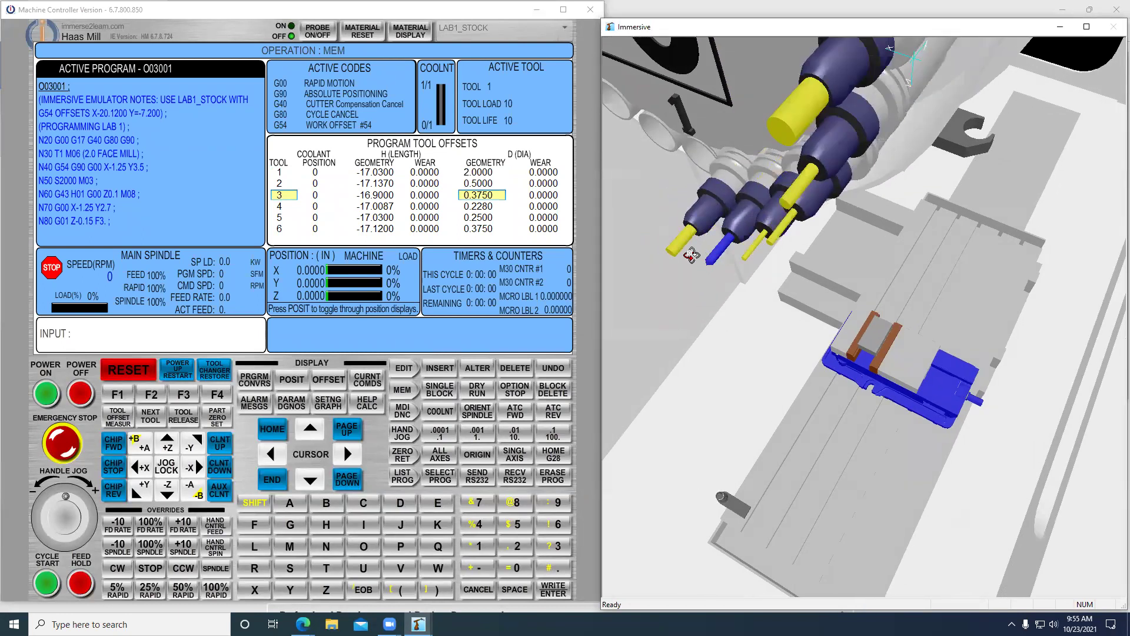
{"action": "scroll", "coordinate": [692, 256], "scroll_direction": "up", "scroll_amount": 1}
{"action": "scroll", "coordinate": [694, 257], "scroll_direction": "up", "scroll_amount": 1}
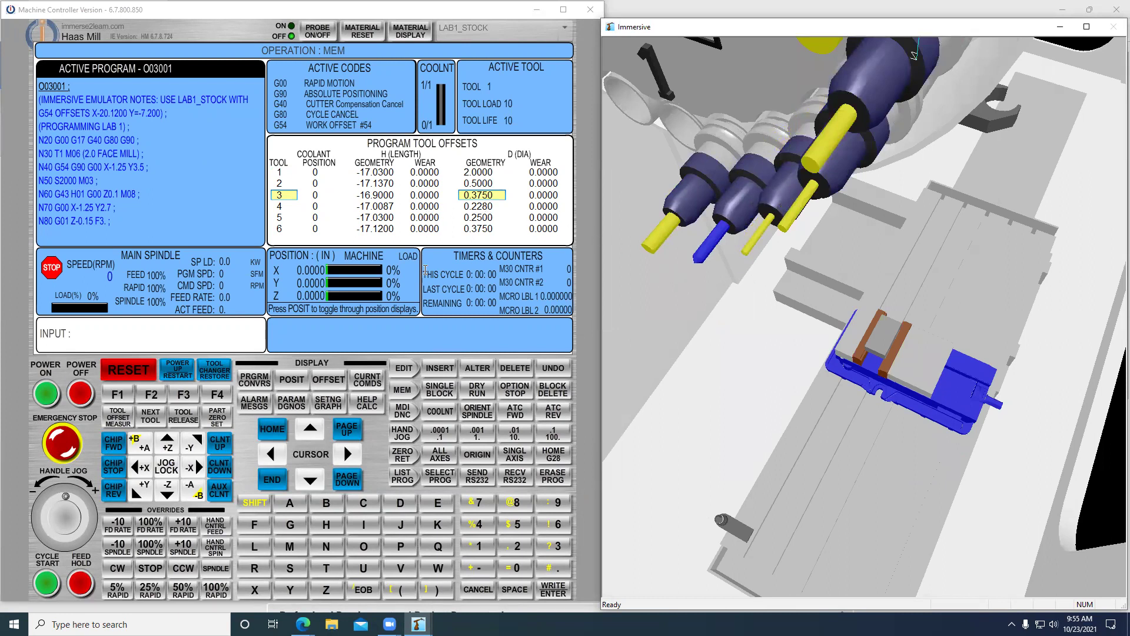
Select the diameter geometry of tool 4 and inspect the carousel's drill close up
{"action": "left_click", "coordinate": [310, 482]}
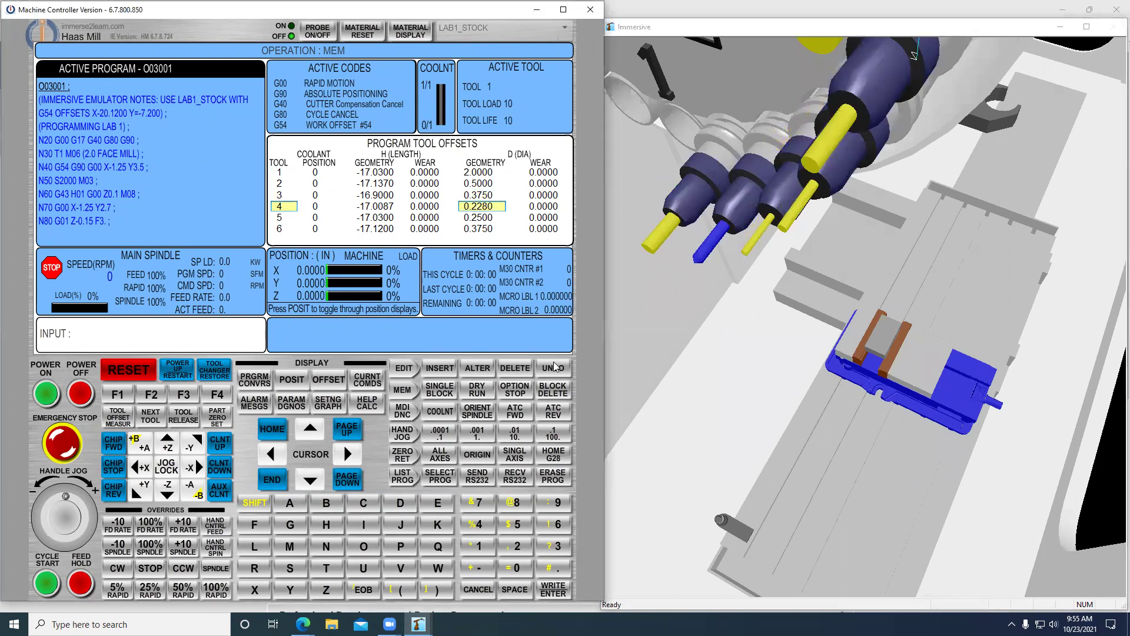
{"action": "left_click_drag", "start_coordinate": [774, 261], "coordinate": [767, 338]}
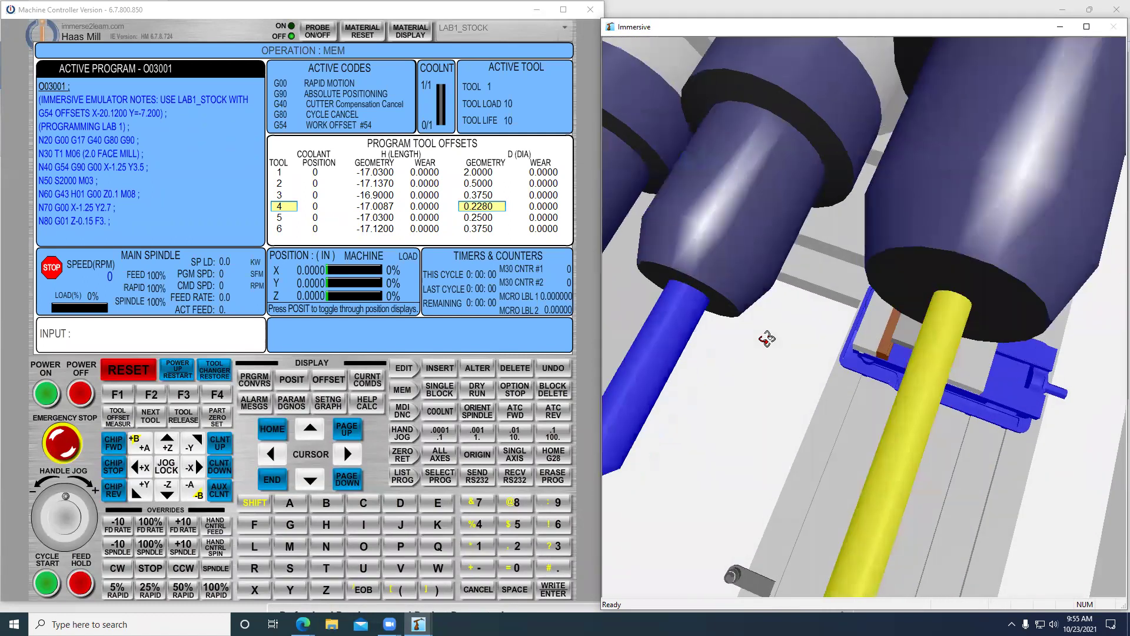
{"action": "scroll", "coordinate": [767, 339], "scroll_direction": "down", "scroll_amount": 3}
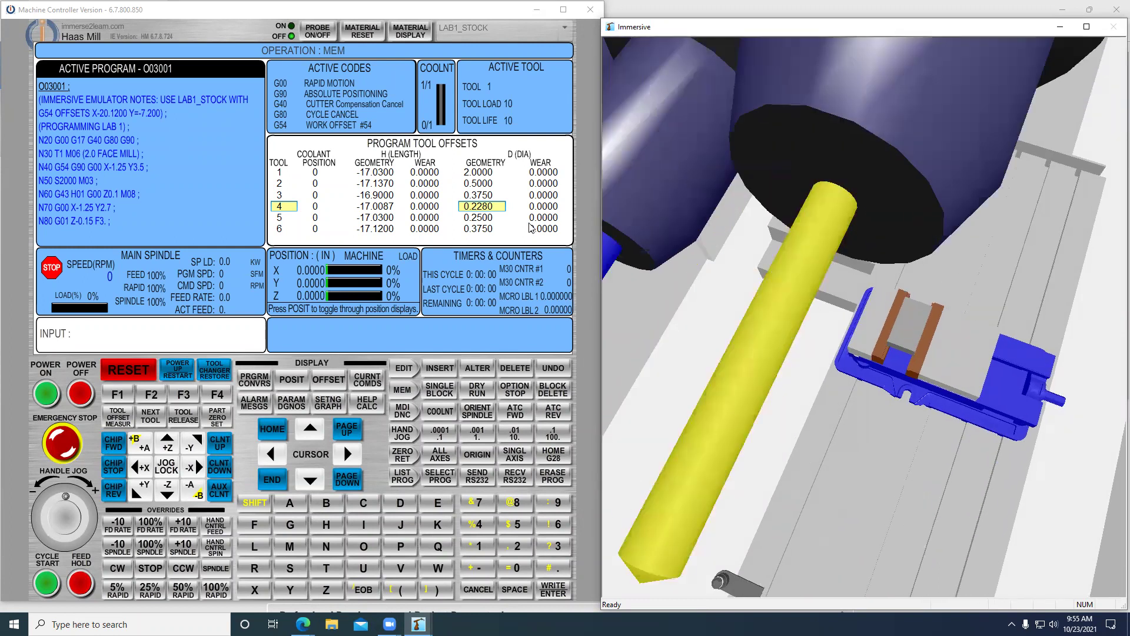
Go through the diameter geometry values in the tool offset table down to tool 9
{"action": "left_click", "coordinate": [311, 481]}
{"action": "left_click", "coordinate": [310, 481]}
{"action": "left_click", "coordinate": [310, 480]}
{"action": "left_click", "coordinate": [310, 481]}
{"action": "left_click", "coordinate": [310, 480]}
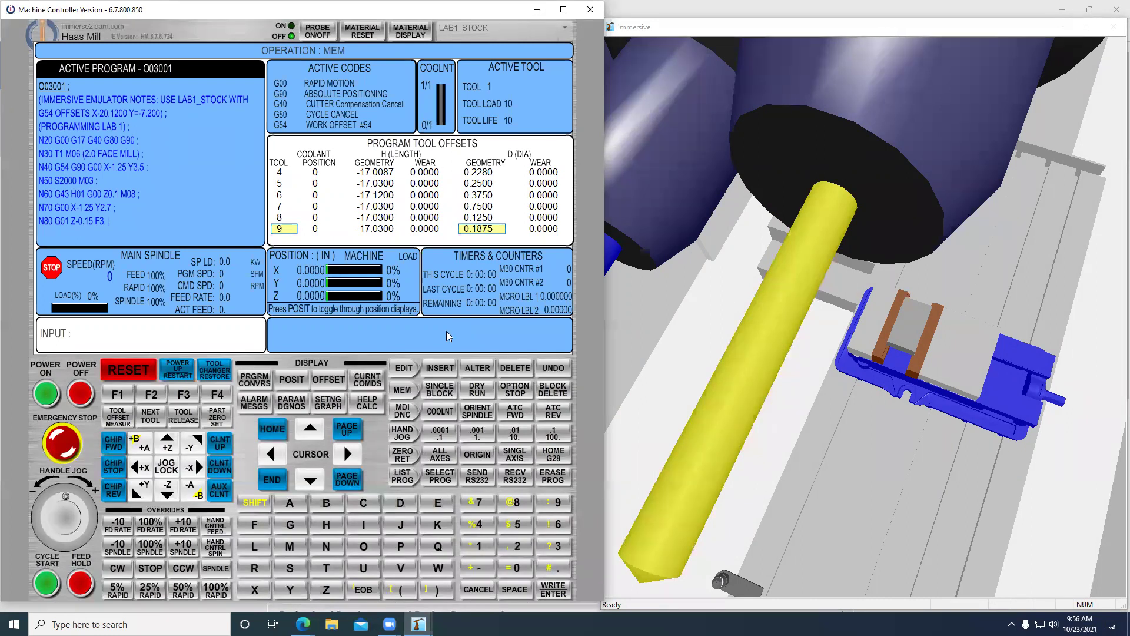
Return to tool 1's length geometry in the tool offsets and view the row of tools in the carousel
{"action": "left_click", "coordinate": [339, 379]}
{"action": "left_click", "coordinate": [338, 378]}
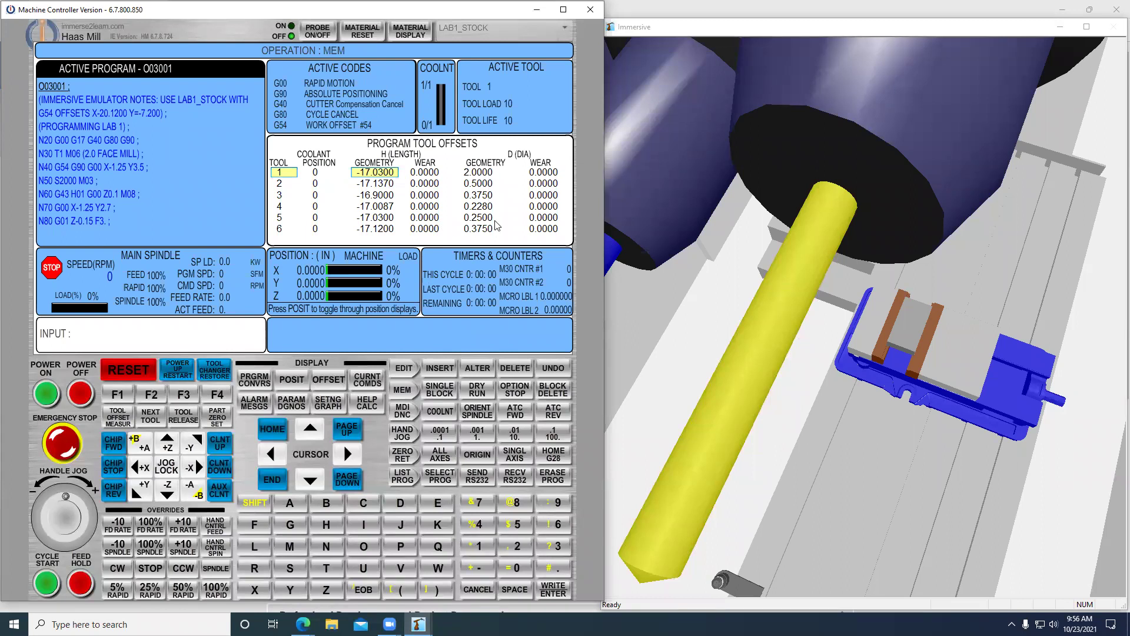
{"action": "scroll", "coordinate": [648, 272], "scroll_direction": "up", "scroll_amount": 2}
{"action": "scroll", "coordinate": [648, 272], "scroll_direction": "down", "scroll_amount": 3}
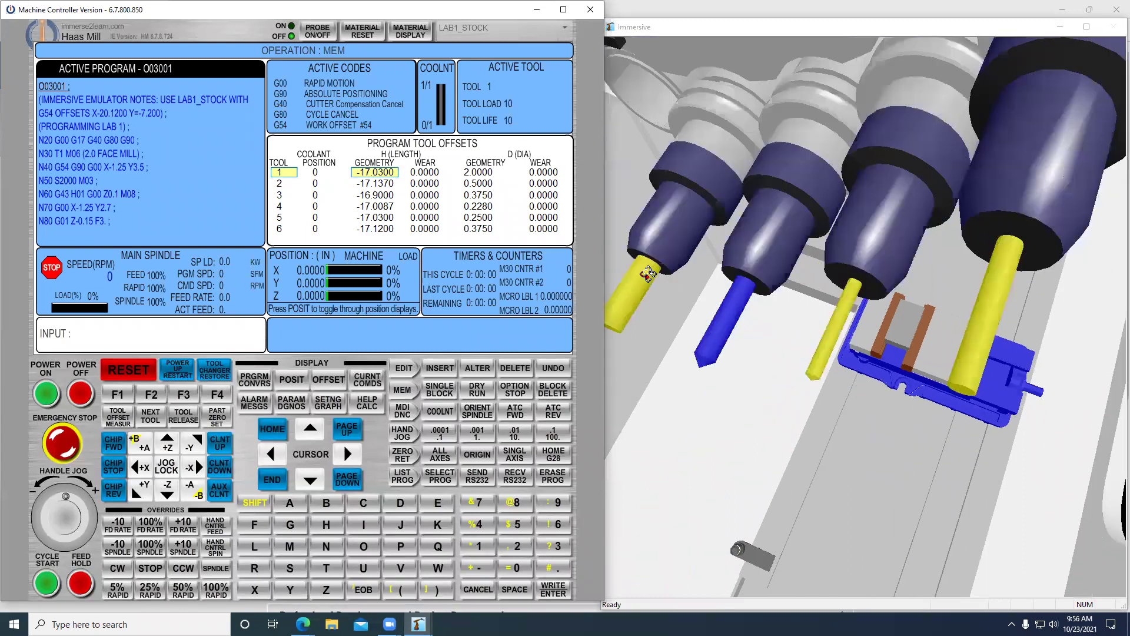
{"action": "scroll", "coordinate": [648, 272], "scroll_direction": "down", "scroll_amount": 2}
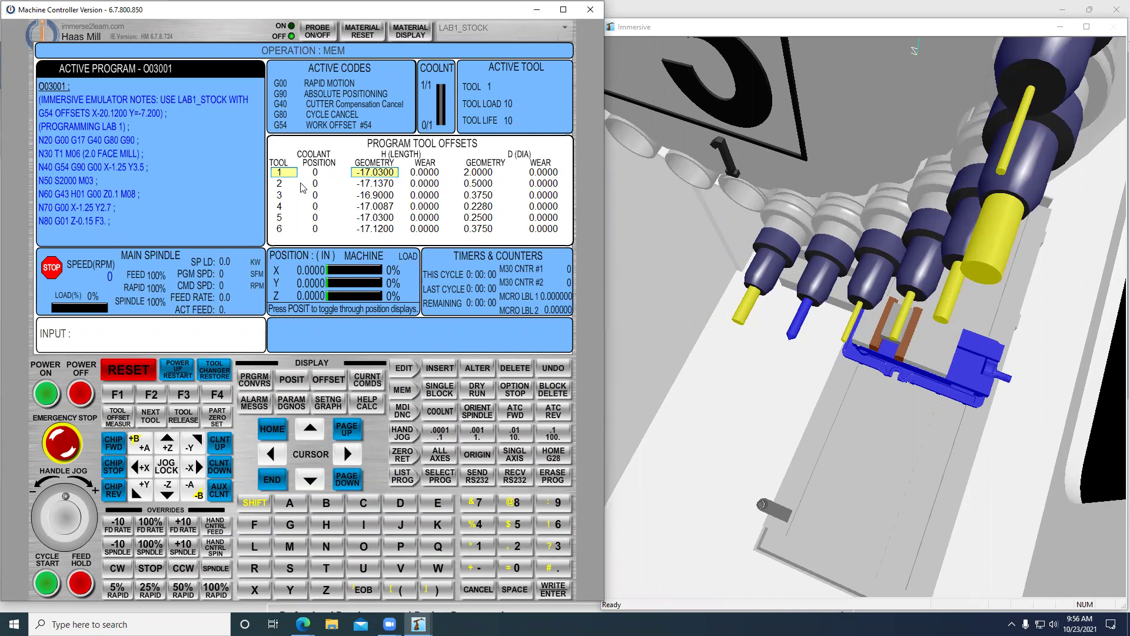
Switch the control to Edit mode with program O03001 active and examine the carousel tools from below
{"action": "left_click", "coordinate": [405, 369]}
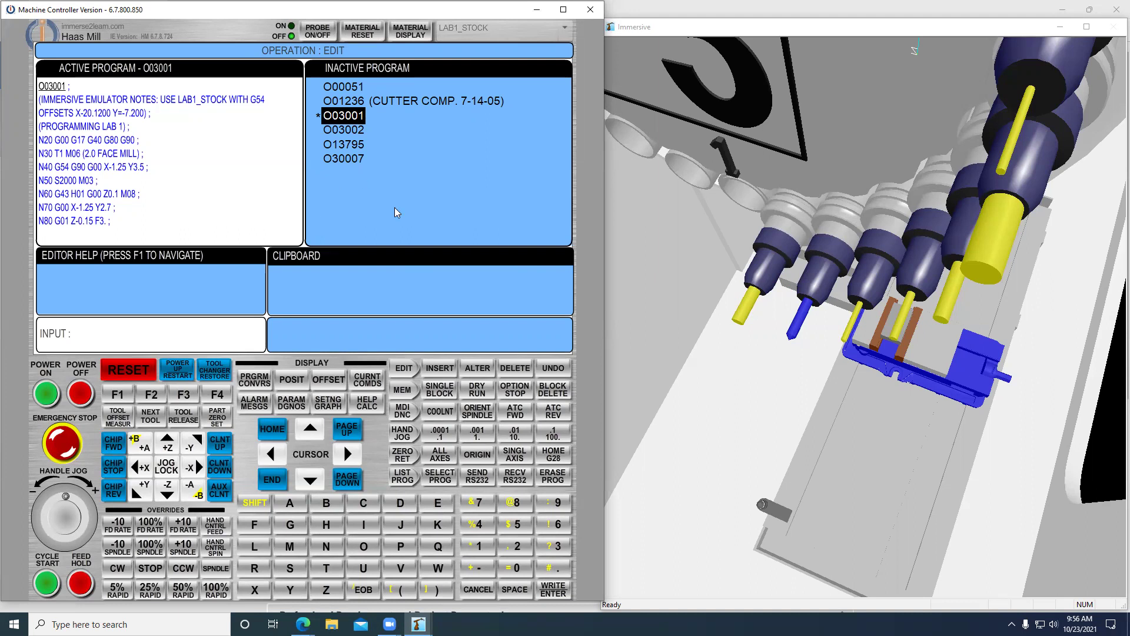
{"action": "left_click", "coordinate": [833, 330]}
{"action": "left_click_drag", "start_coordinate": [833, 330], "coordinate": [851, 343]}
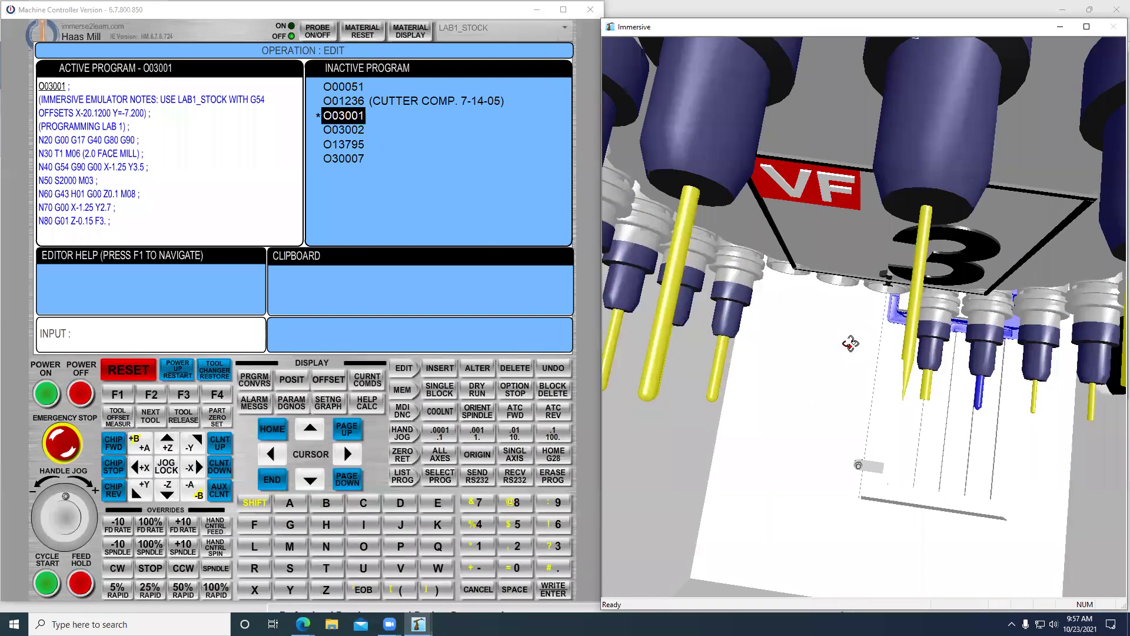
{"action": "scroll", "coordinate": [850, 343], "scroll_direction": "up", "scroll_amount": 3}
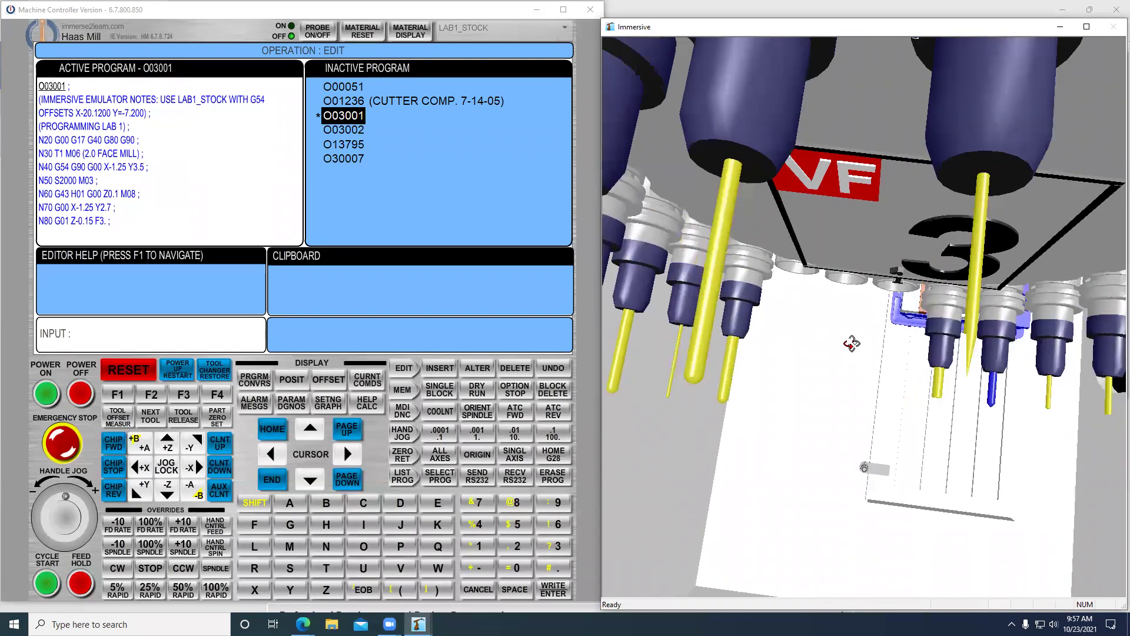
{"action": "scroll", "coordinate": [853, 343], "scroll_direction": "up", "scroll_amount": 5}
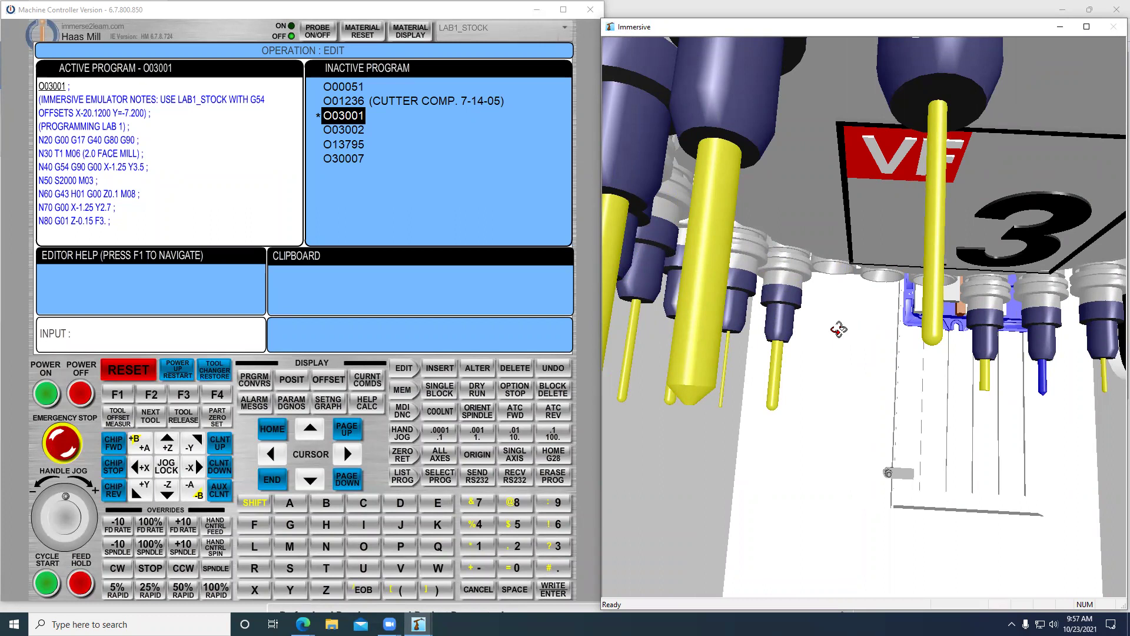
Examine the tools mounted around the carousel from below, up close and from farther back
{"action": "scroll", "coordinate": [842, 331], "scroll_direction": "up", "scroll_amount": 3}
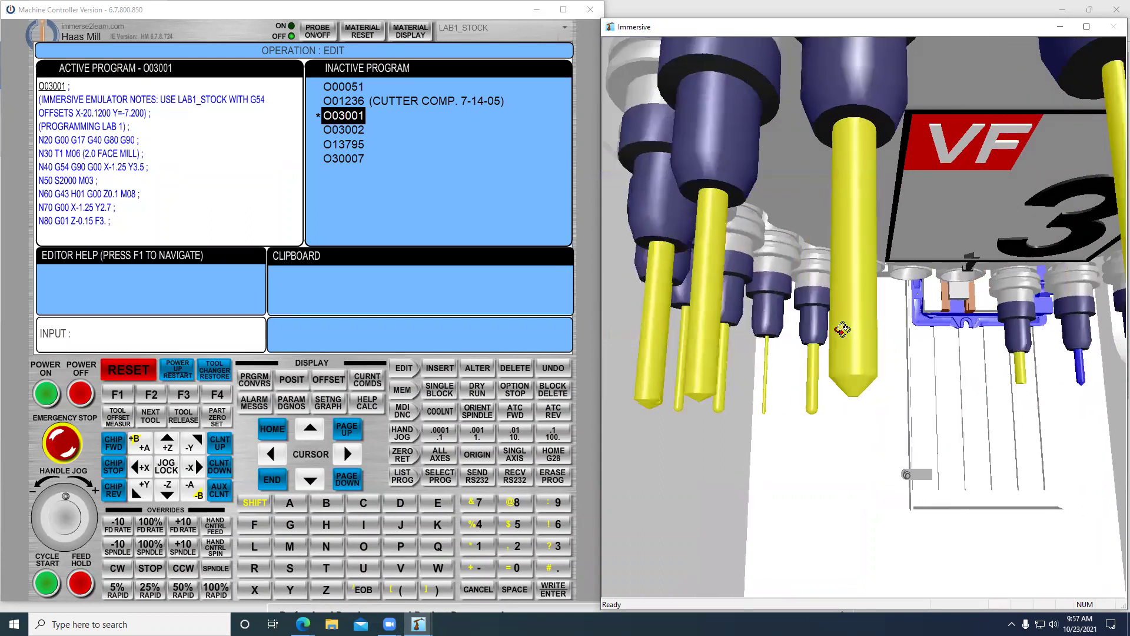
{"action": "scroll", "coordinate": [842, 329], "scroll_direction": "up", "scroll_amount": 3}
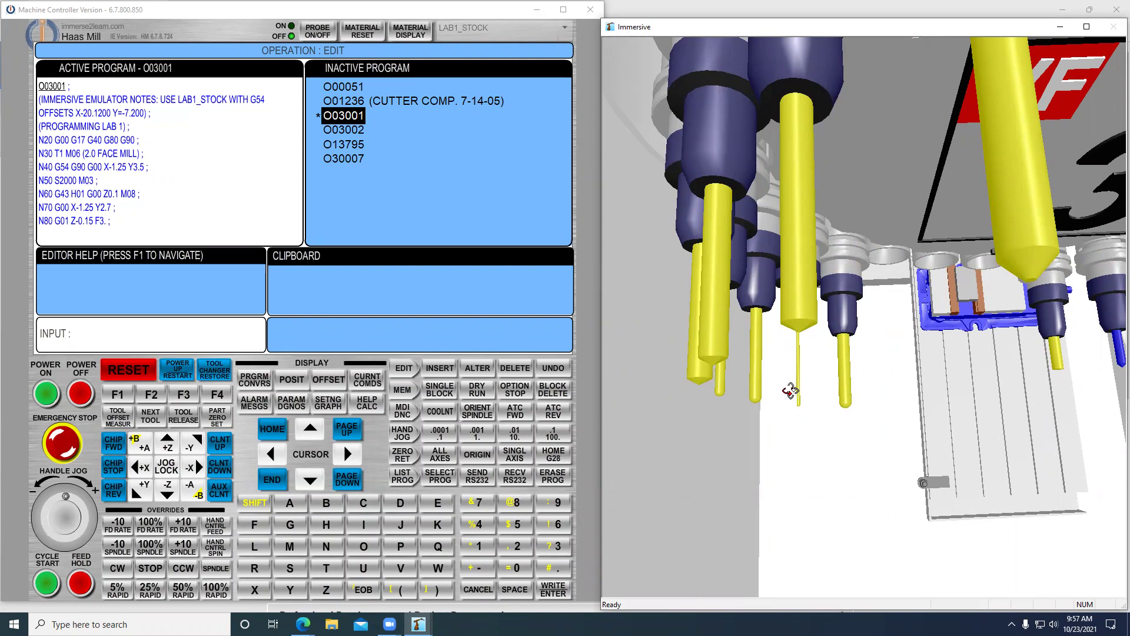
{"action": "scroll", "coordinate": [791, 390], "scroll_direction": "up", "scroll_amount": 2}
{"action": "scroll", "coordinate": [790, 389], "scroll_direction": "down", "scroll_amount": 5}
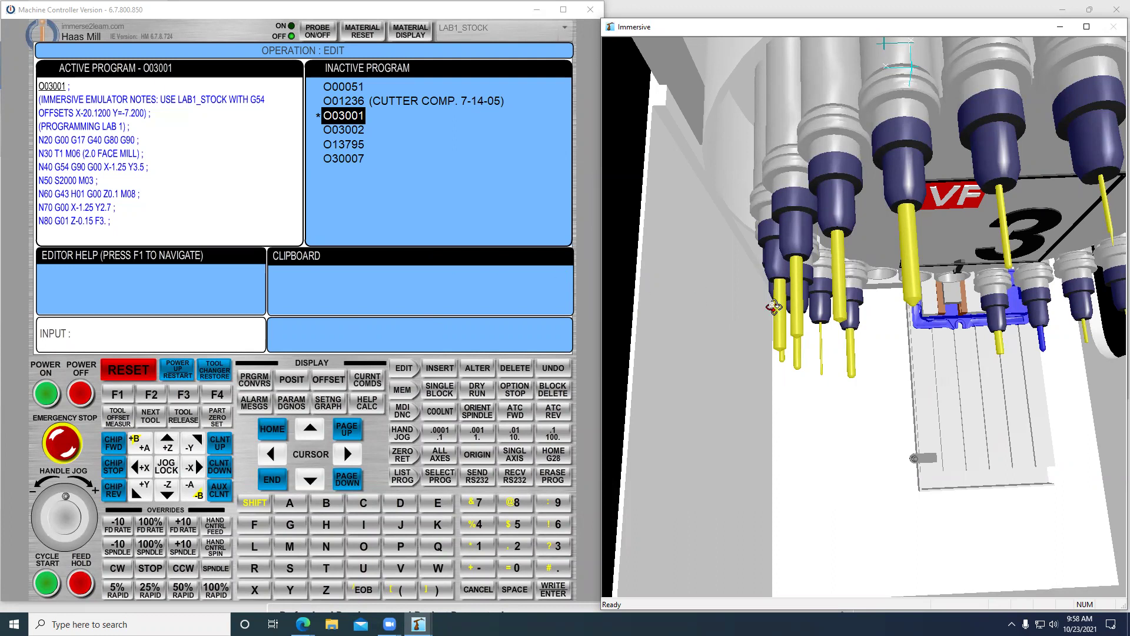
{"action": "scroll", "coordinate": [771, 300], "scroll_direction": "up", "scroll_amount": 3}
{"action": "scroll", "coordinate": [771, 301], "scroll_direction": "up", "scroll_amount": 2}
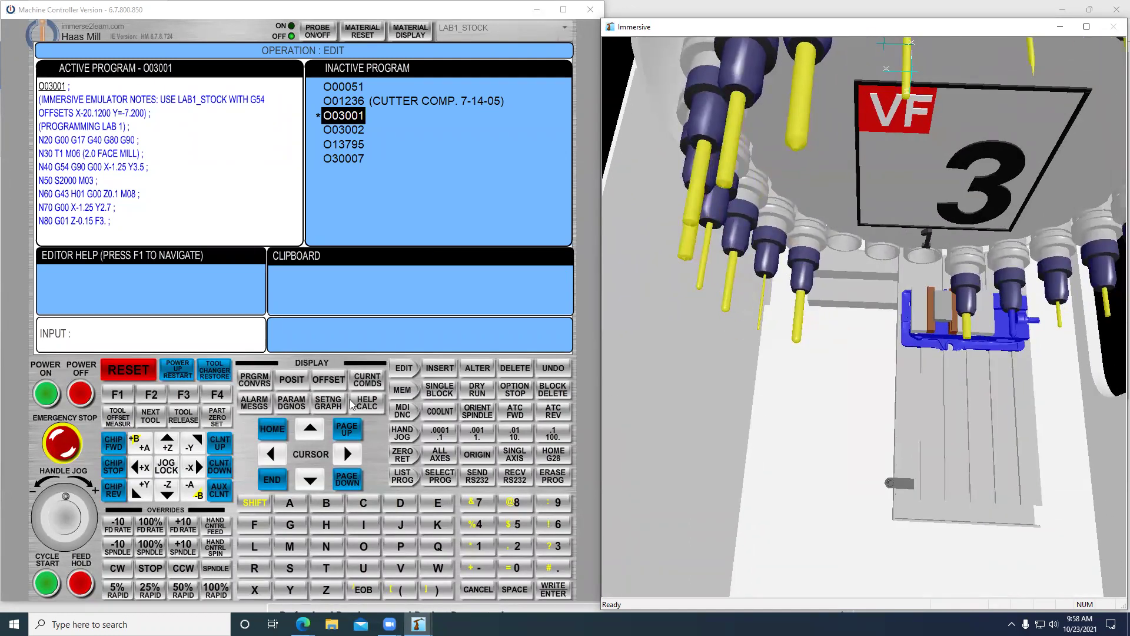
Bring up the offset tables and go to the diameter geometry of tool 3
{"action": "left_click", "coordinate": [331, 381]}
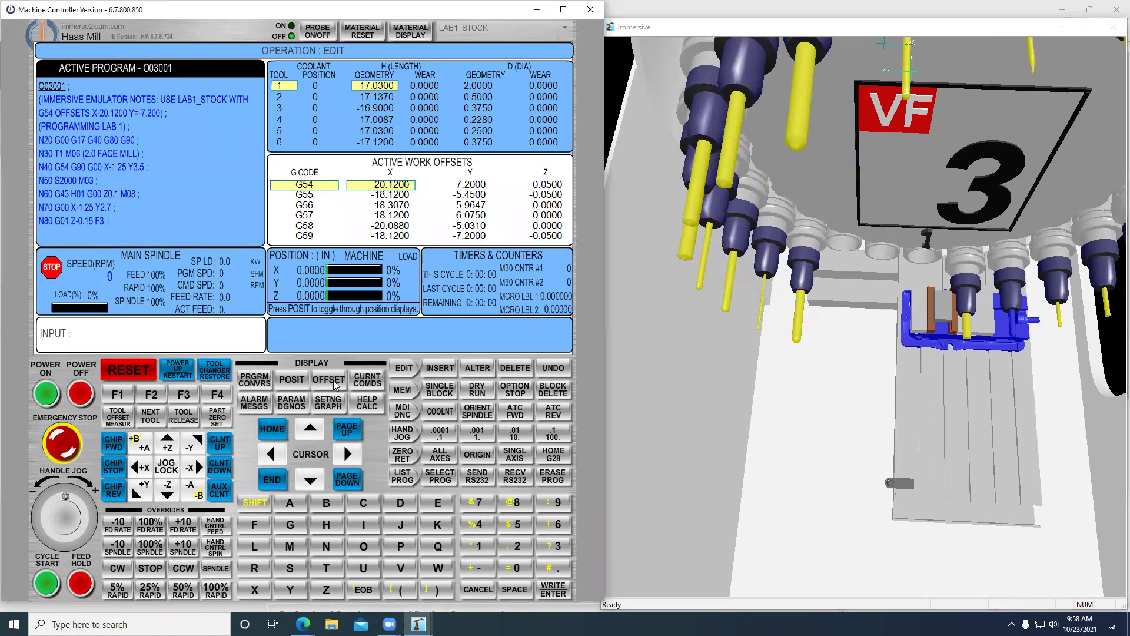
{"action": "left_click", "coordinate": [311, 480]}
{"action": "left_click", "coordinate": [310, 480]}
{"action": "left_click", "coordinate": [345, 465]}
{"action": "left_click", "coordinate": [345, 465]}
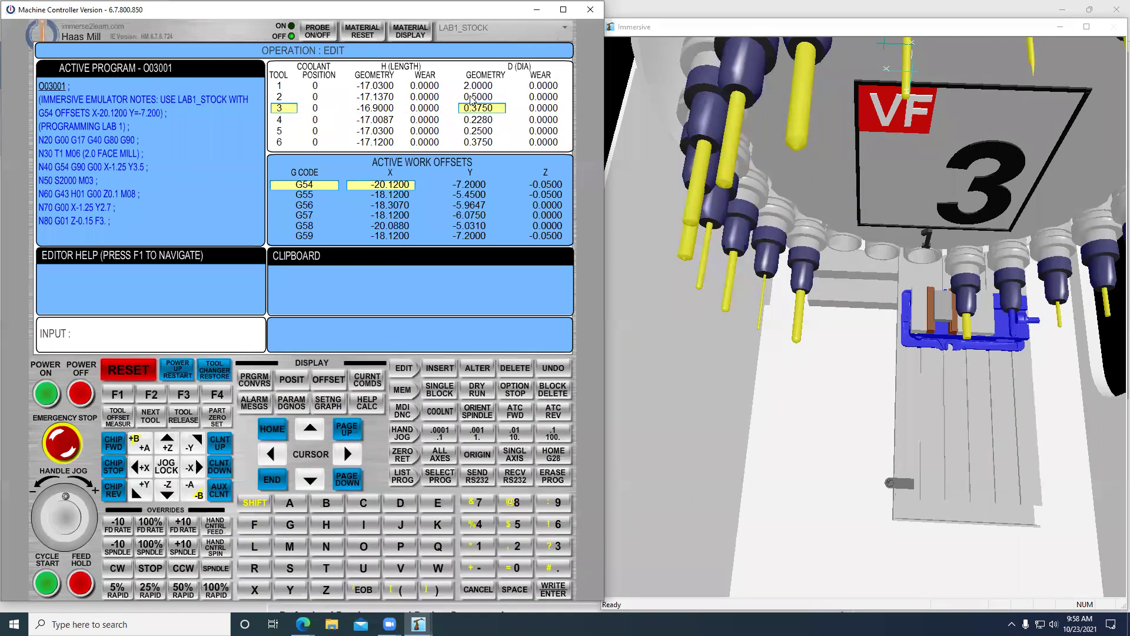
Go through the remaining diameter geometry values in the tool offset table down to tool 22
{"action": "left_click", "coordinate": [311, 480]}
{"action": "left_click", "coordinate": [312, 480]}
{"action": "left_click", "coordinate": [312, 481]}
{"action": "left_click", "coordinate": [312, 480]}
{"action": "left_click", "coordinate": [312, 480]}
{"action": "left_click", "coordinate": [312, 480]}
{"action": "left_click", "coordinate": [312, 480]}
{"action": "left_click", "coordinate": [312, 480]}
{"action": "left_click", "coordinate": [312, 480]}
{"action": "left_click", "coordinate": [312, 480]}
{"action": "left_click", "coordinate": [312, 480]}
{"action": "left_click", "coordinate": [315, 481]}
{"action": "left_click", "coordinate": [315, 482]}
{"action": "left_click", "coordinate": [315, 482]}
{"action": "left_click", "coordinate": [315, 482]}
{"action": "left_click", "coordinate": [315, 482]}
{"action": "left_click", "coordinate": [315, 481]}
{"action": "left_click", "coordinate": [314, 482]}
{"action": "left_click", "coordinate": [312, 480]}
{"action": "left_click", "coordinate": [312, 480]}
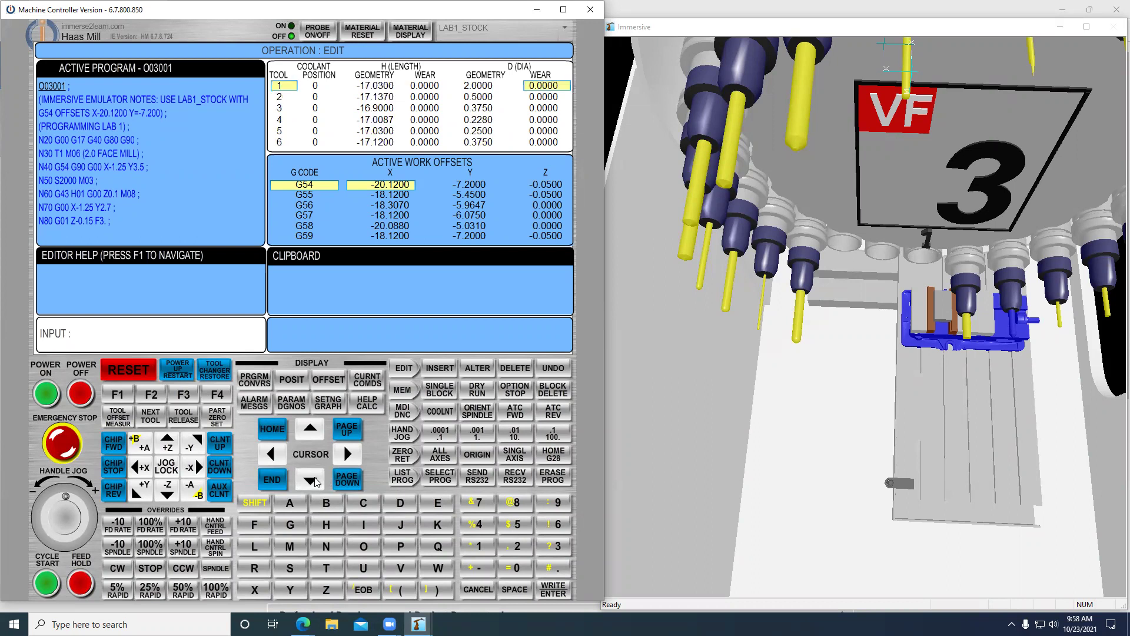
{"action": "left_click", "coordinate": [312, 428]}
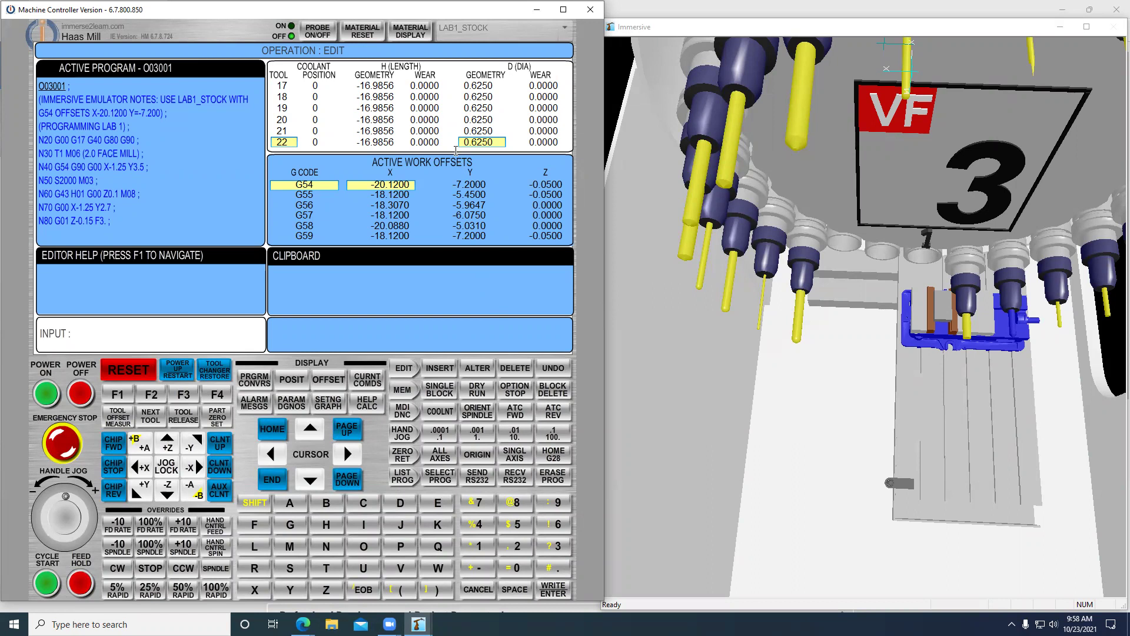
Check tool 22's diameter wear, flutes, actual diameter and tool type, and return to its diameter geometry
{"action": "left_click", "coordinate": [350, 460]}
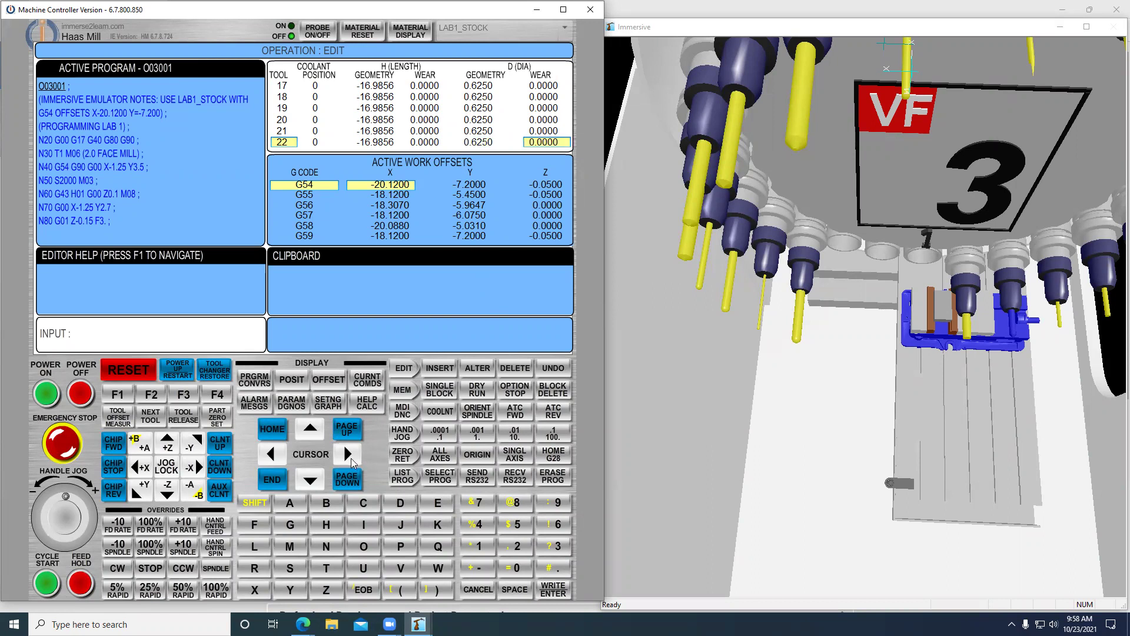
{"action": "left_click", "coordinate": [351, 461]}
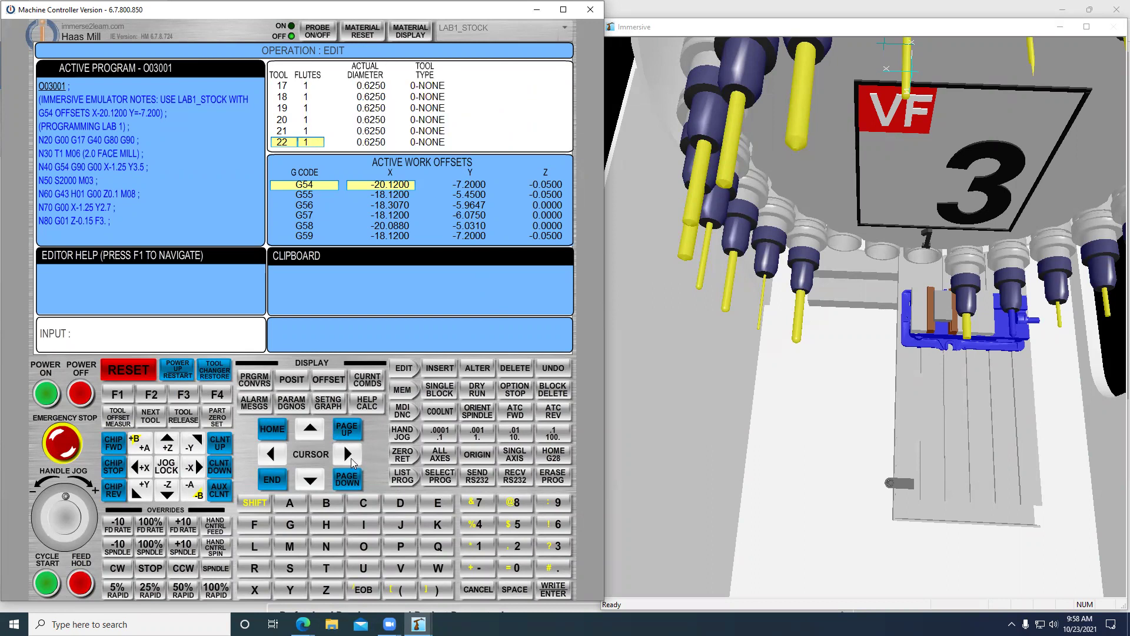
{"action": "left_click", "coordinate": [275, 463]}
{"action": "left_click", "coordinate": [275, 464]}
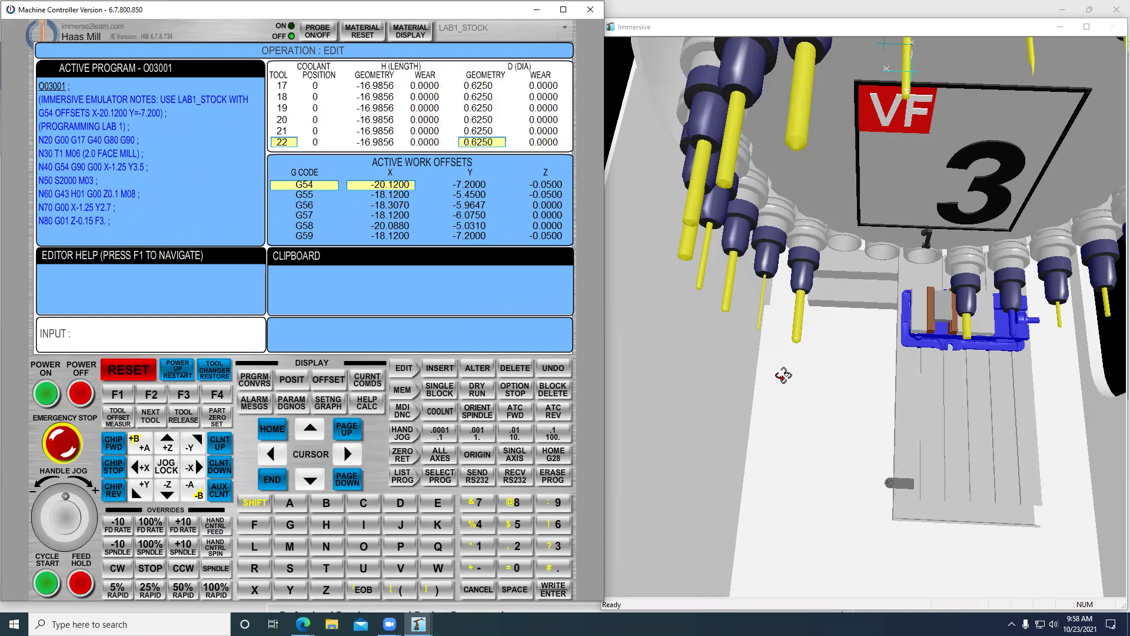
View the machine interior with the spindle tool, the vise and the probe on the table
{"action": "scroll", "coordinate": [784, 379], "scroll_direction": "down", "scroll_amount": 5}
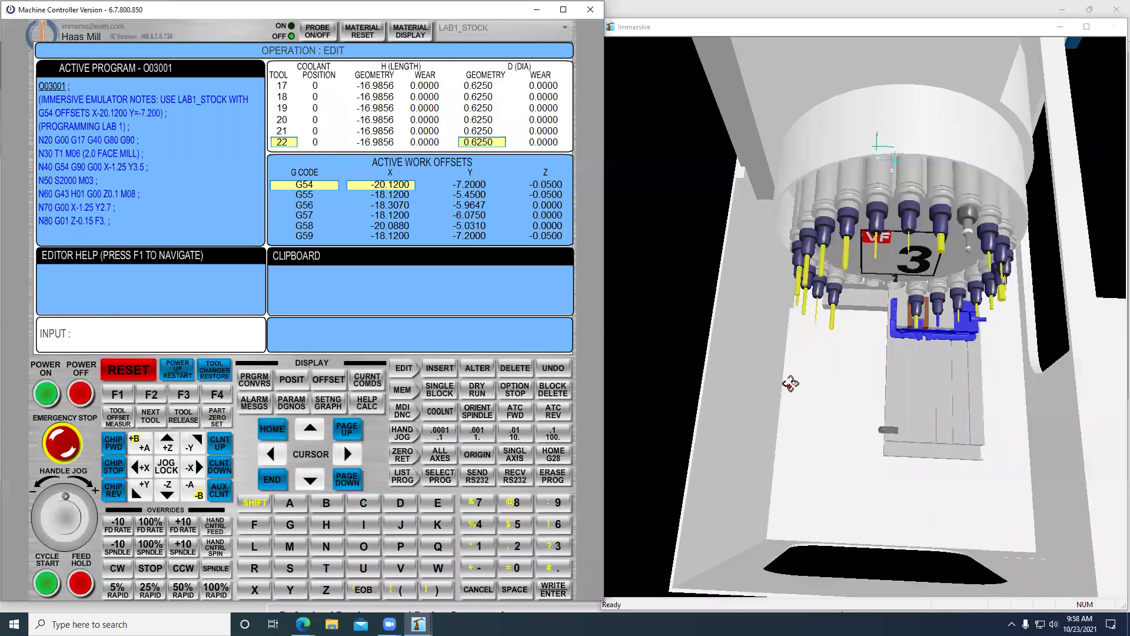
{"action": "left_click", "coordinate": [797, 383]}
{"action": "scroll", "coordinate": [798, 385], "scroll_direction": "up", "scroll_amount": 2}
{"action": "left_click_drag", "start_coordinate": [797, 384], "coordinate": [664, 242]}
{"action": "left_click_drag", "start_coordinate": [683, 322], "coordinate": [697, 299]}
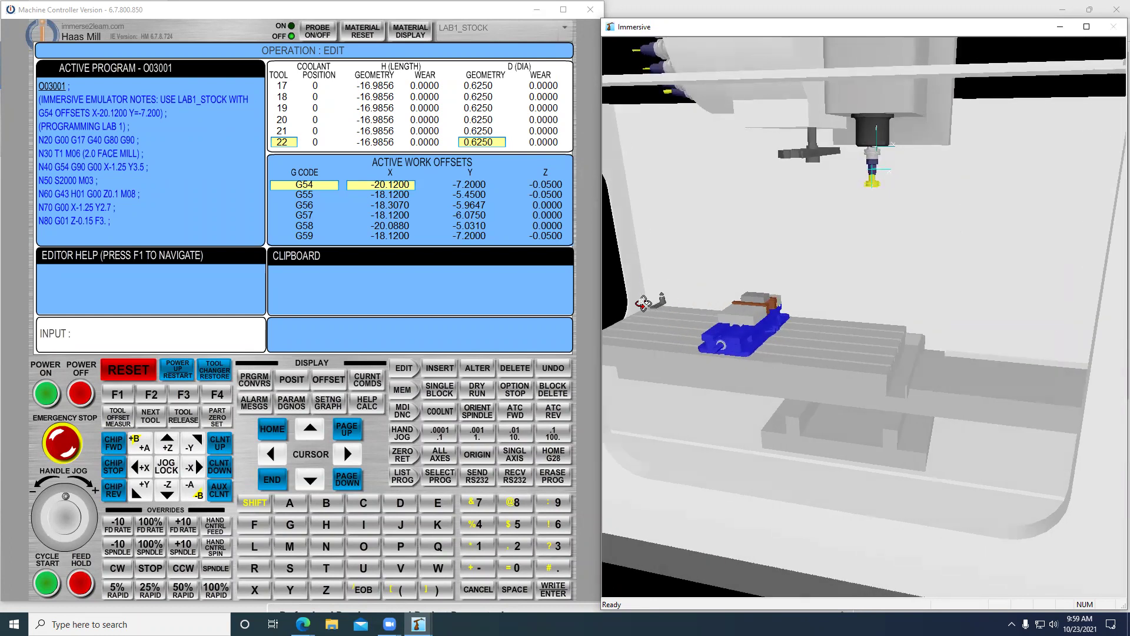
Open the list of programs in memory, look through it and make O00051 the active program
{"action": "left_click", "coordinate": [401, 480]}
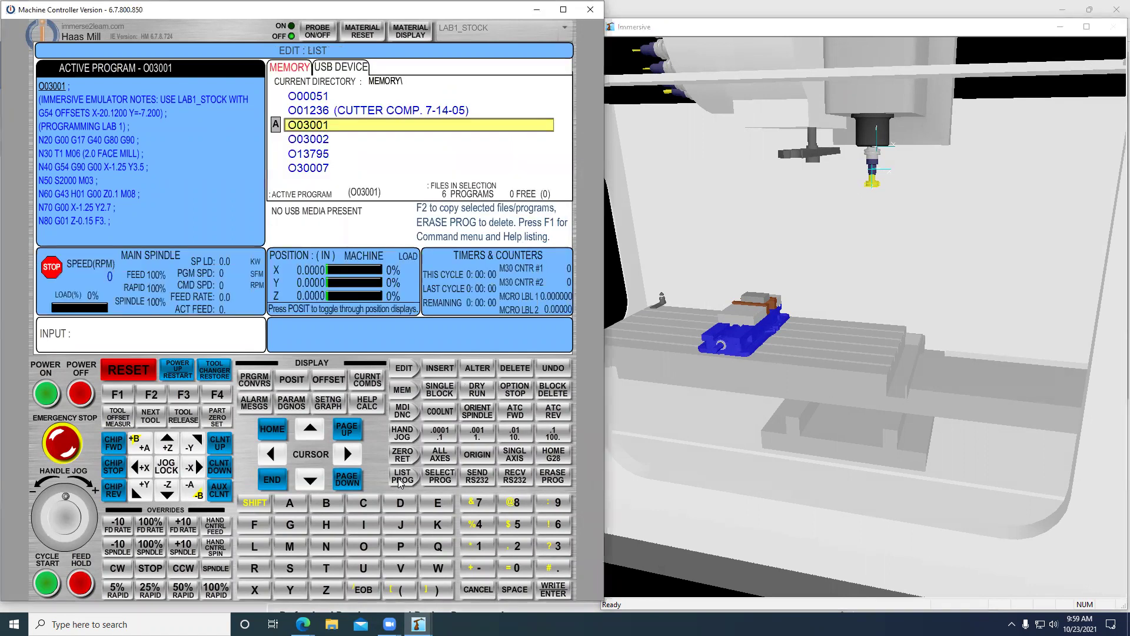
{"action": "left_click", "coordinate": [310, 480]}
{"action": "left_click", "coordinate": [310, 480]}
{"action": "left_click", "coordinate": [310, 480]}
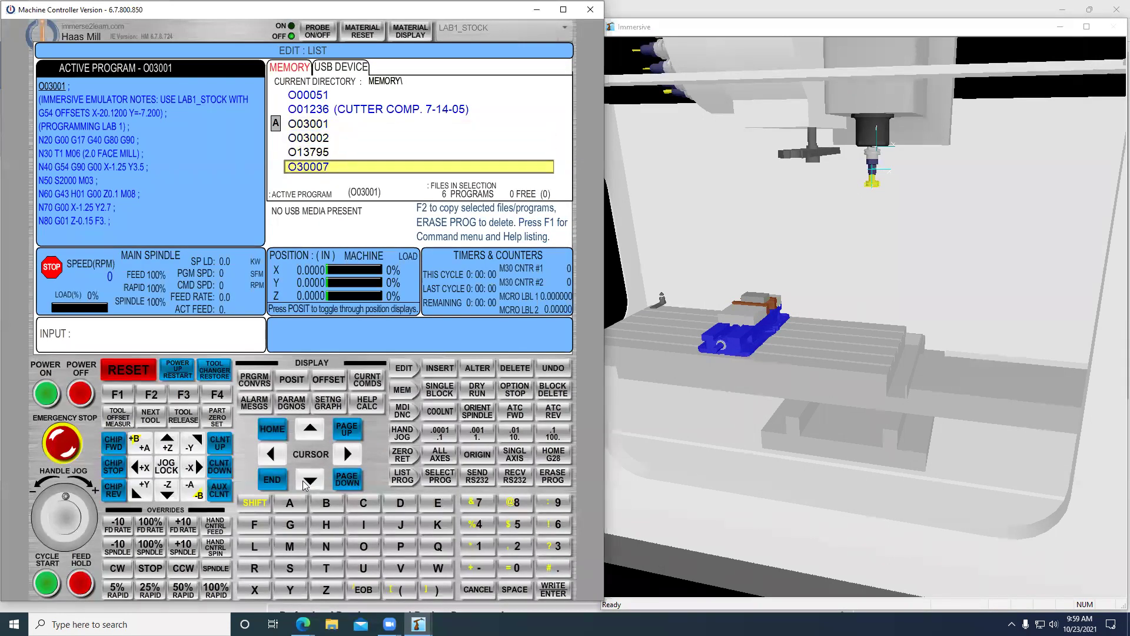
{"action": "left_click", "coordinate": [310, 428]}
{"action": "left_click", "coordinate": [309, 428]}
{"action": "left_click", "coordinate": [310, 428]}
{"action": "left_click", "coordinate": [310, 428]}
{"action": "left_click", "coordinate": [310, 428]}
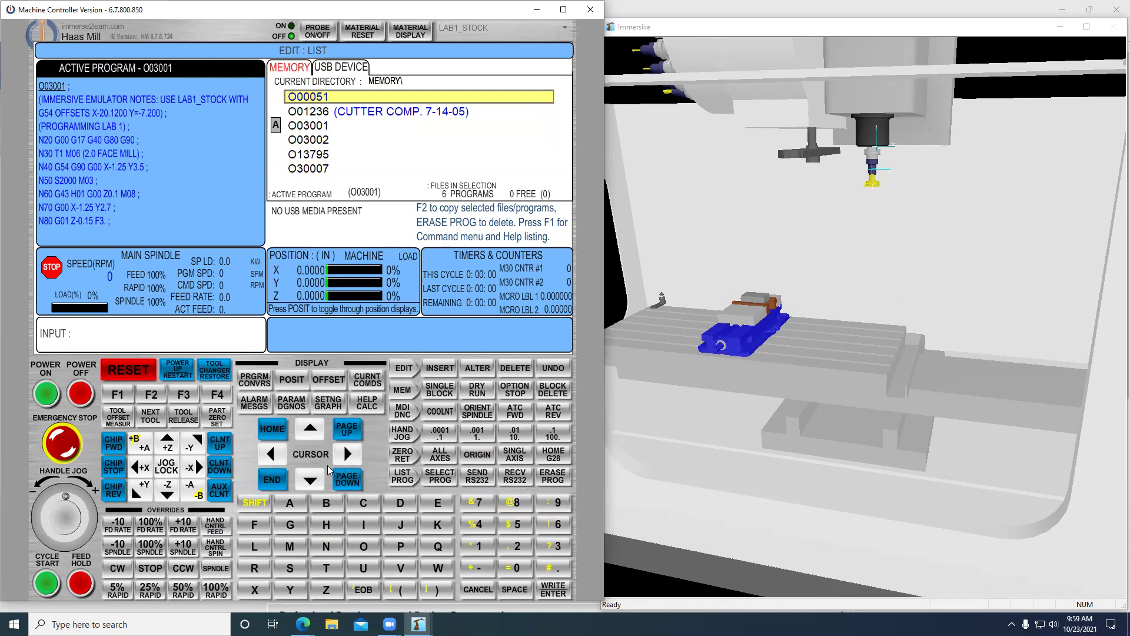
{"action": "left_click", "coordinate": [435, 482]}
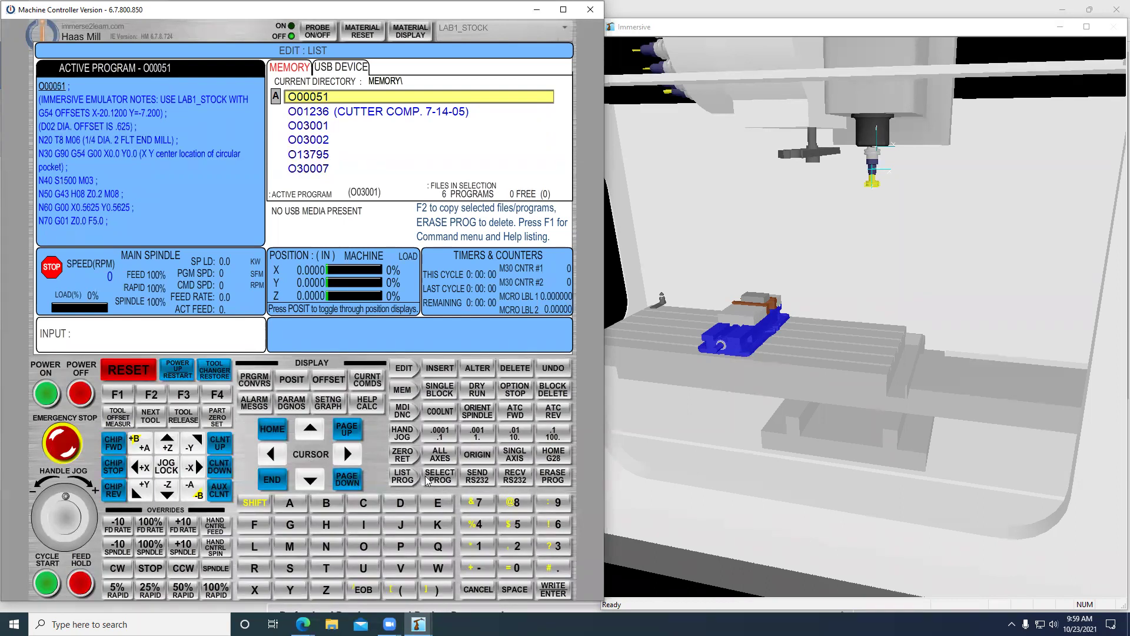
Make O03001 and, after it, O03002 the active program from the memory list
{"action": "left_click", "coordinate": [310, 480]}
{"action": "left_click", "coordinate": [310, 481]}
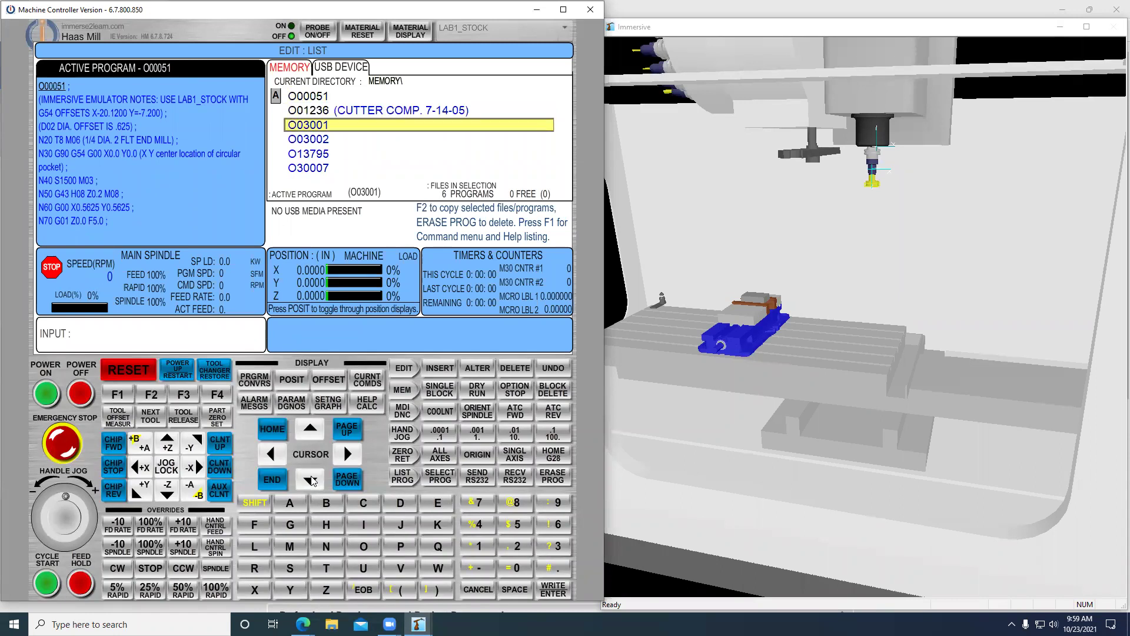
{"action": "left_click", "coordinate": [439, 482]}
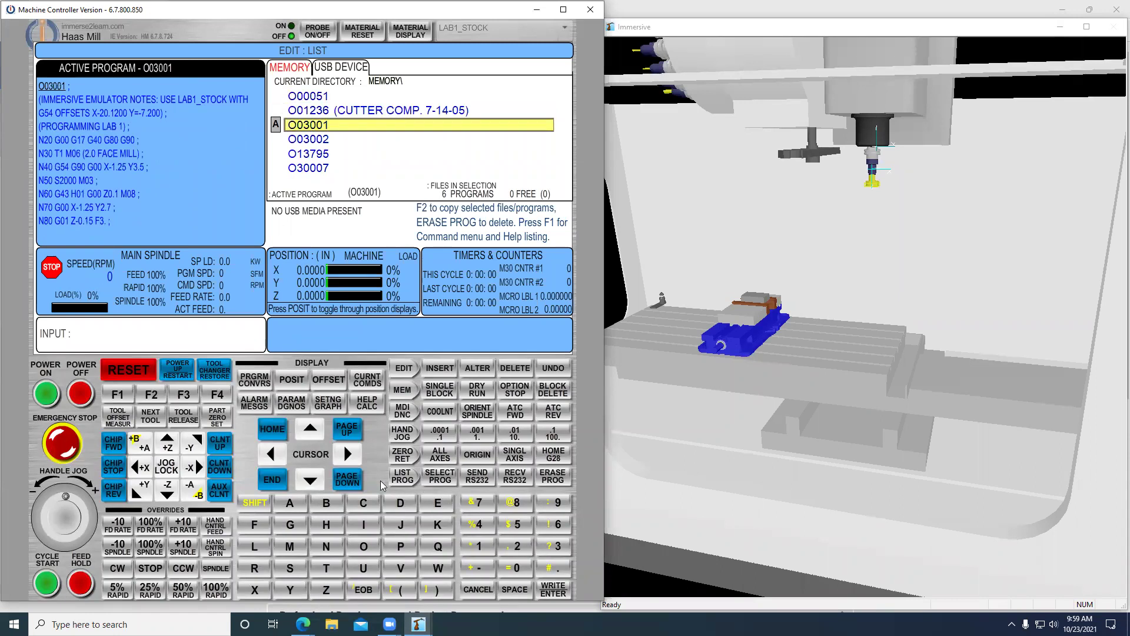
{"action": "left_click", "coordinate": [307, 481]}
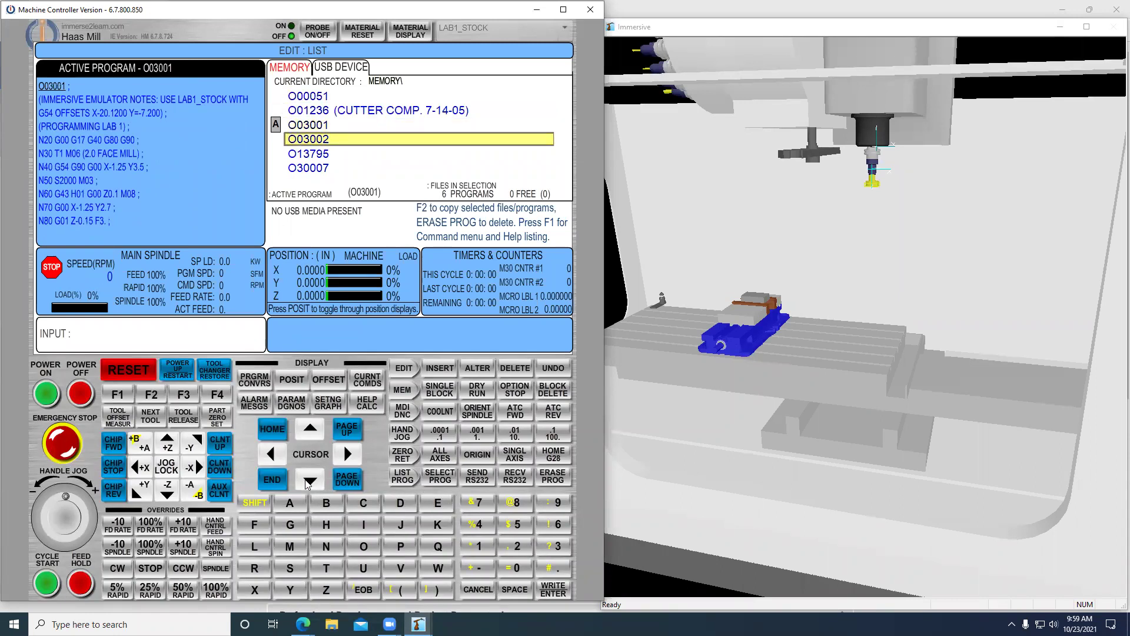
{"action": "left_click", "coordinate": [439, 480]}
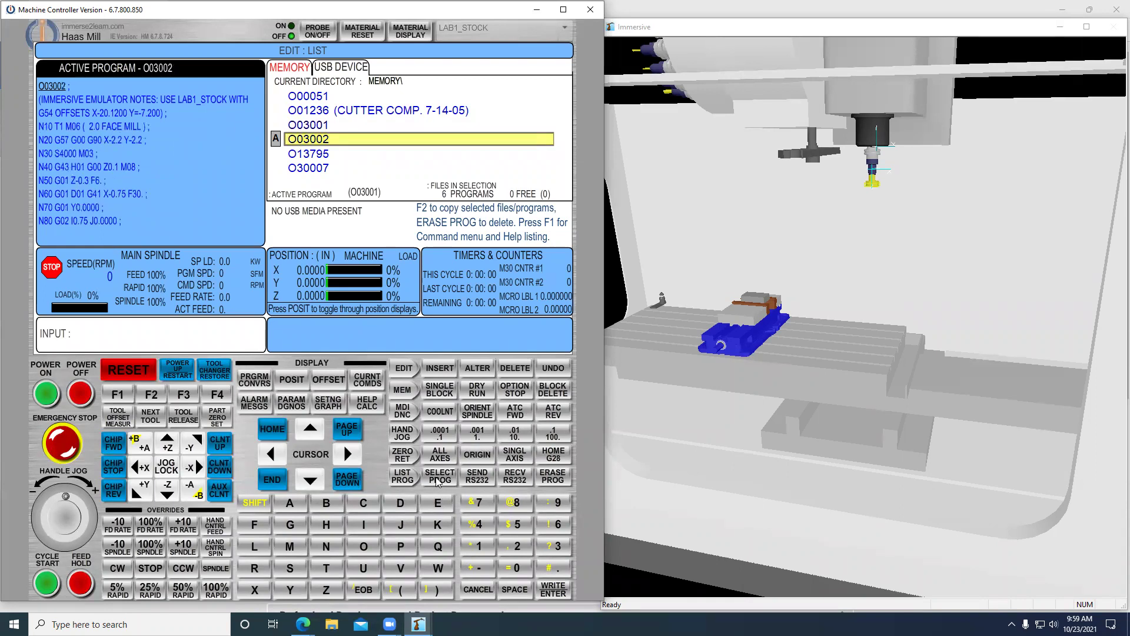
Make the tool touch-off program O13795 active and view the whole machine enclosure with the table probe
{"action": "left_click", "coordinate": [310, 480]}
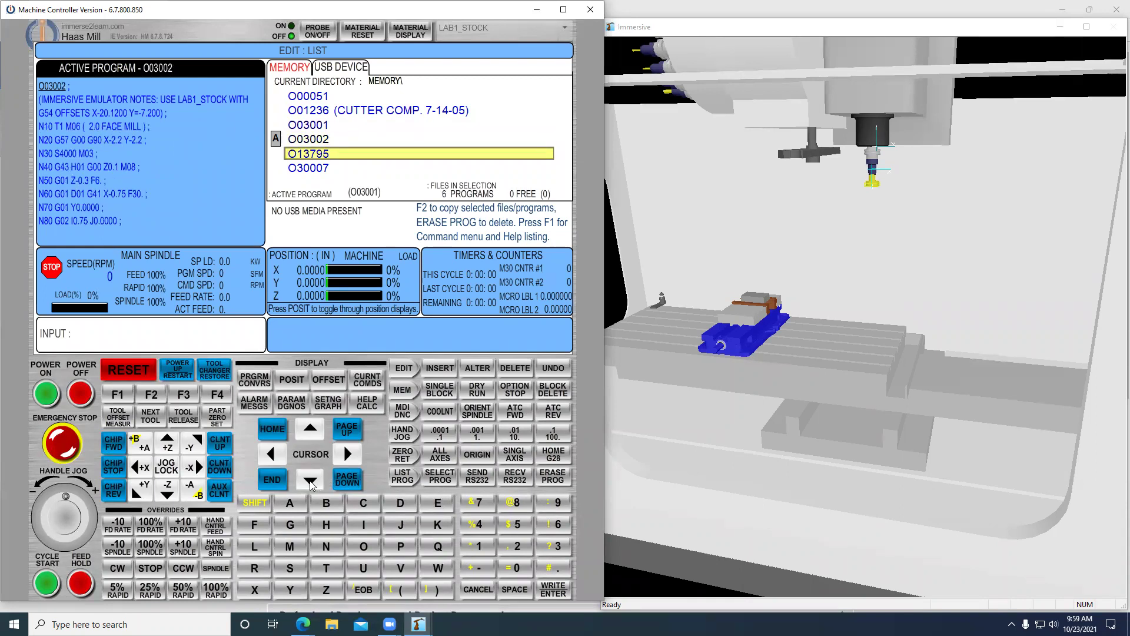
{"action": "left_click", "coordinate": [440, 480]}
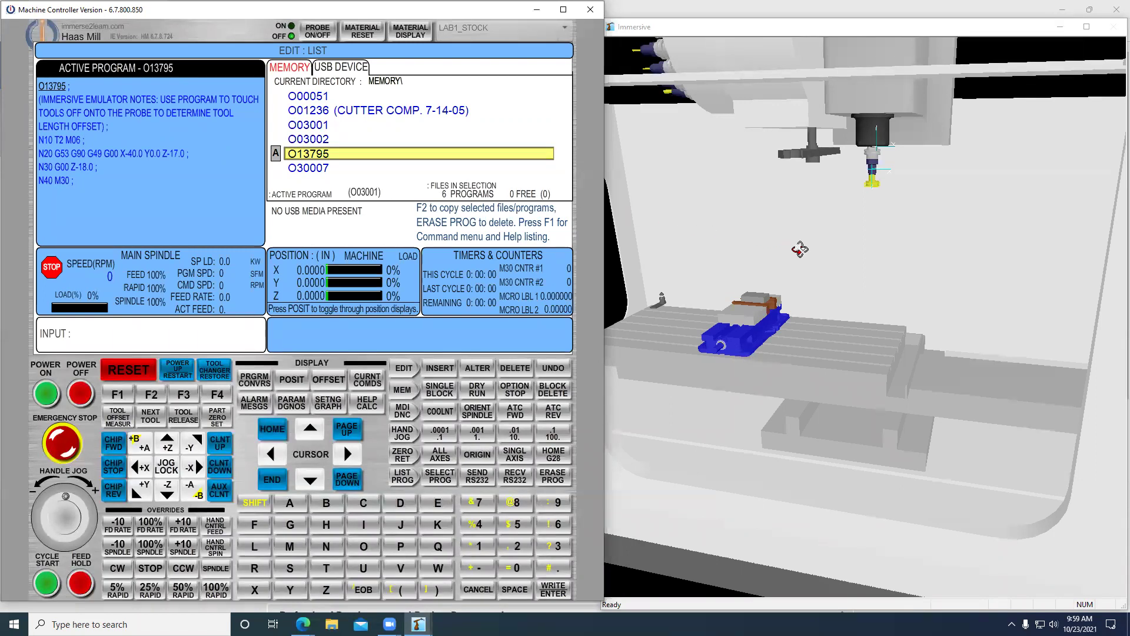
{"action": "scroll", "coordinate": [796, 250], "scroll_direction": "down", "scroll_amount": 3}
{"action": "mouse_move", "coordinate": [792, 250]}
{"action": "left_mouse_down"}
{"action": "mouse_move", "coordinate": [664, 245]}
{"action": "mouse_move", "coordinate": [797, 268]}
{"action": "mouse_move", "coordinate": [677, 259]}
{"action": "mouse_move", "coordinate": [648, 242]}
{"action": "mouse_move", "coordinate": [800, 222]}
{"action": "mouse_move", "coordinate": [792, 245]}
{"action": "left_mouse_up"}
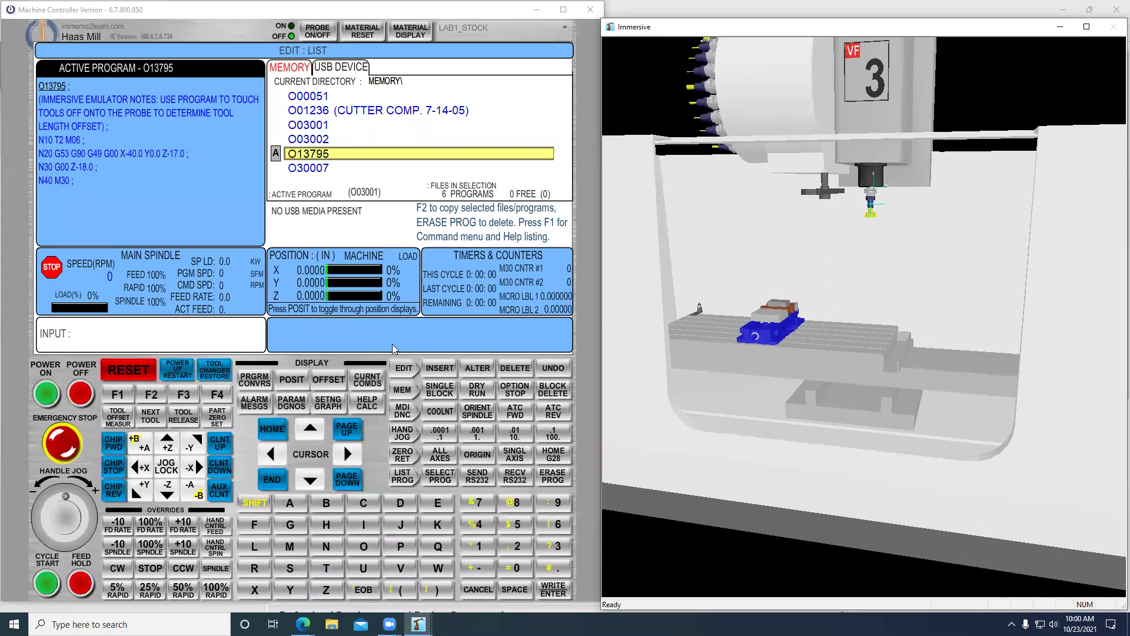
{"action": "mouse_move", "coordinate": [805, 252]}
{"action": "left_mouse_down"}
{"action": "mouse_move", "coordinate": [830, 245]}
{"action": "mouse_move", "coordinate": [843, 259]}
{"action": "mouse_move", "coordinate": [806, 243]}
{"action": "left_mouse_up"}
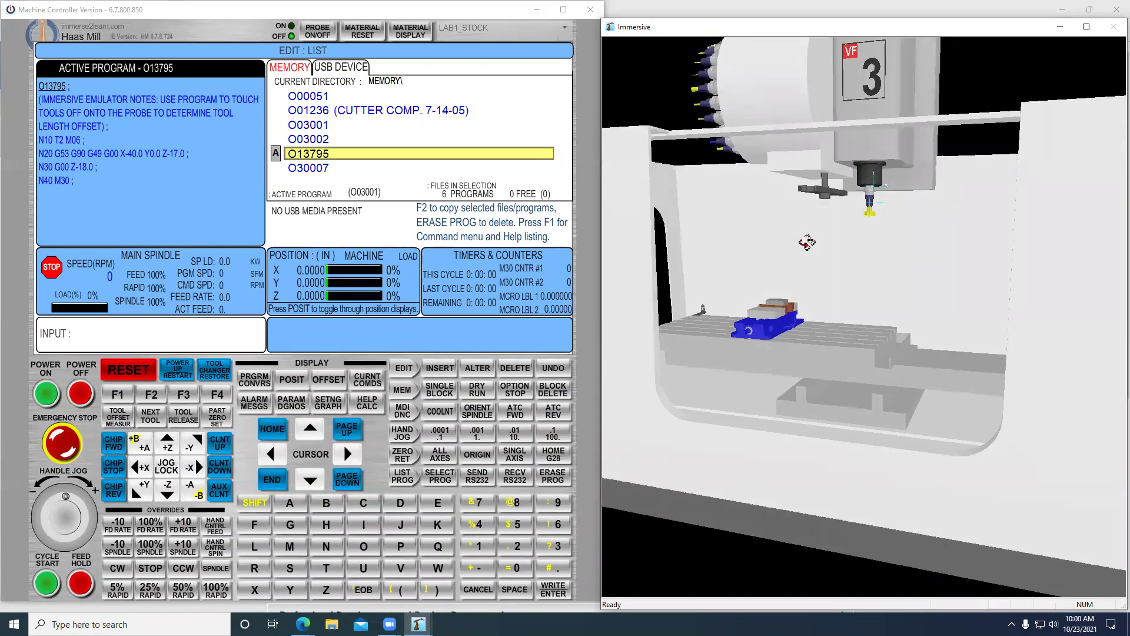
In Edit mode, change the tool call in block N10 of program O13795 to T03 and reset the control
{"action": "left_click", "coordinate": [401, 369]}
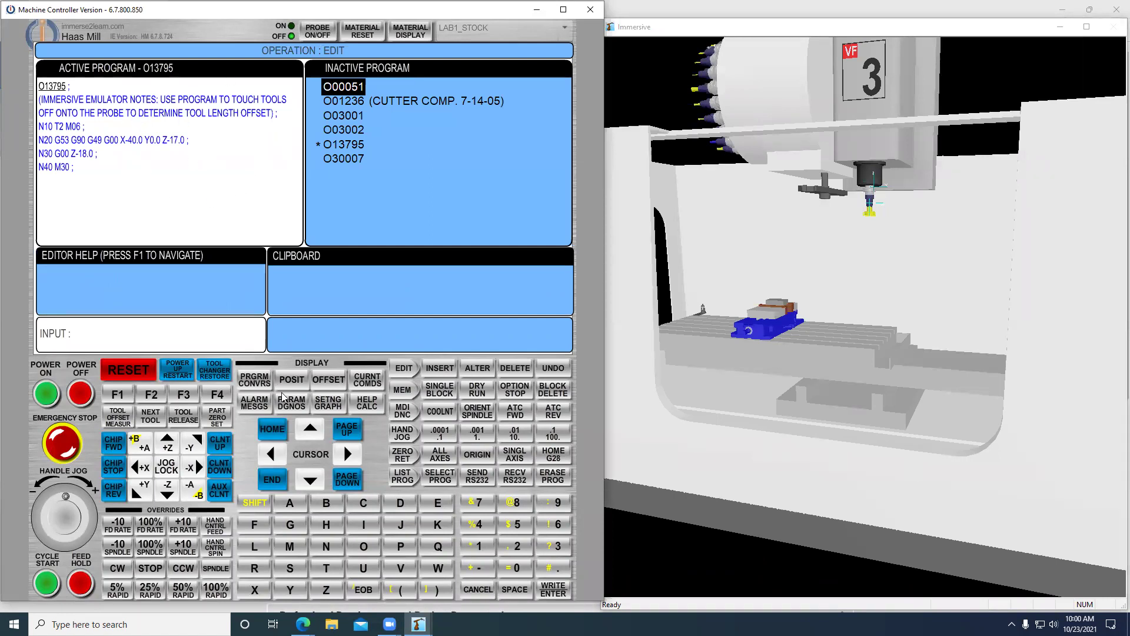
{"action": "left_click", "coordinate": [316, 485]}
{"action": "left_click", "coordinate": [318, 485]}
{"action": "left_click", "coordinate": [348, 463]}
{"action": "left_click", "coordinate": [555, 548]}
{"action": "left_click", "coordinate": [473, 373]}
{"action": "left_click", "coordinate": [142, 379]}
Run program O13795 in memory mode and inspect tool 3 above the probe close up
{"action": "left_click", "coordinate": [405, 391]}
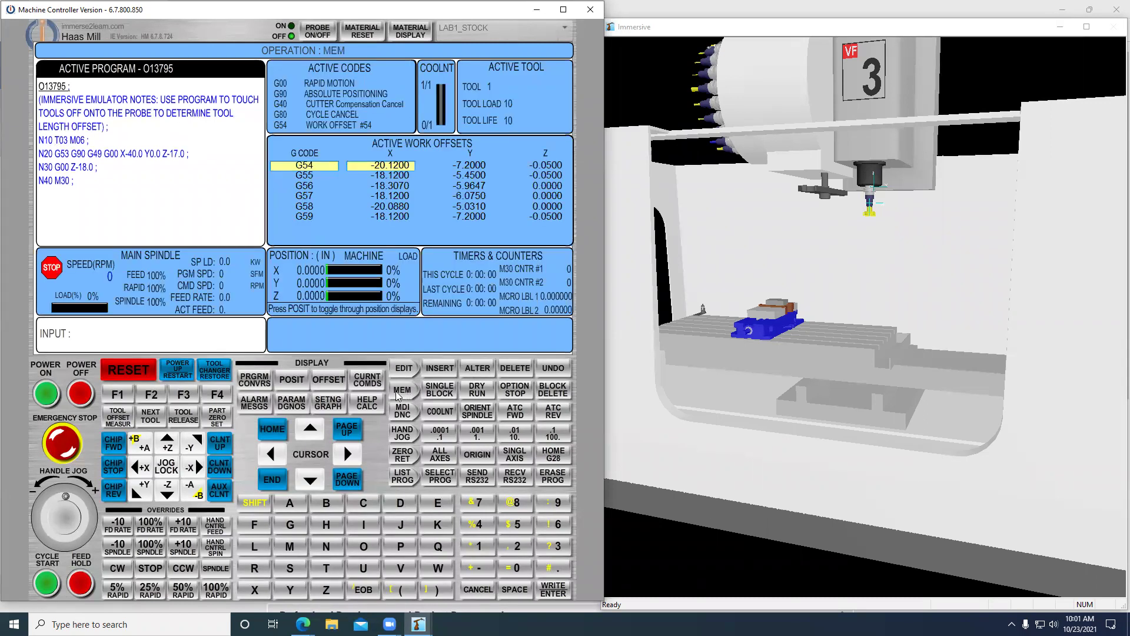
{"action": "left_click", "coordinate": [52, 587]}
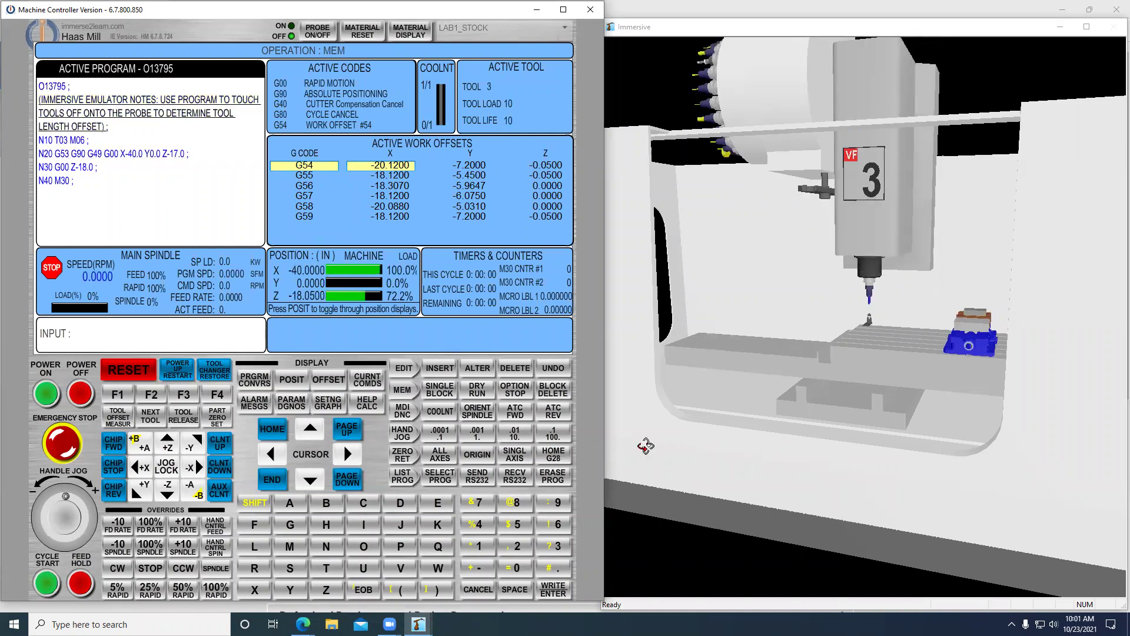
{"action": "scroll", "coordinate": [875, 321], "scroll_direction": "up", "scroll_amount": 1}
{"action": "scroll", "coordinate": [875, 321], "scroll_direction": "up", "scroll_amount": 5}
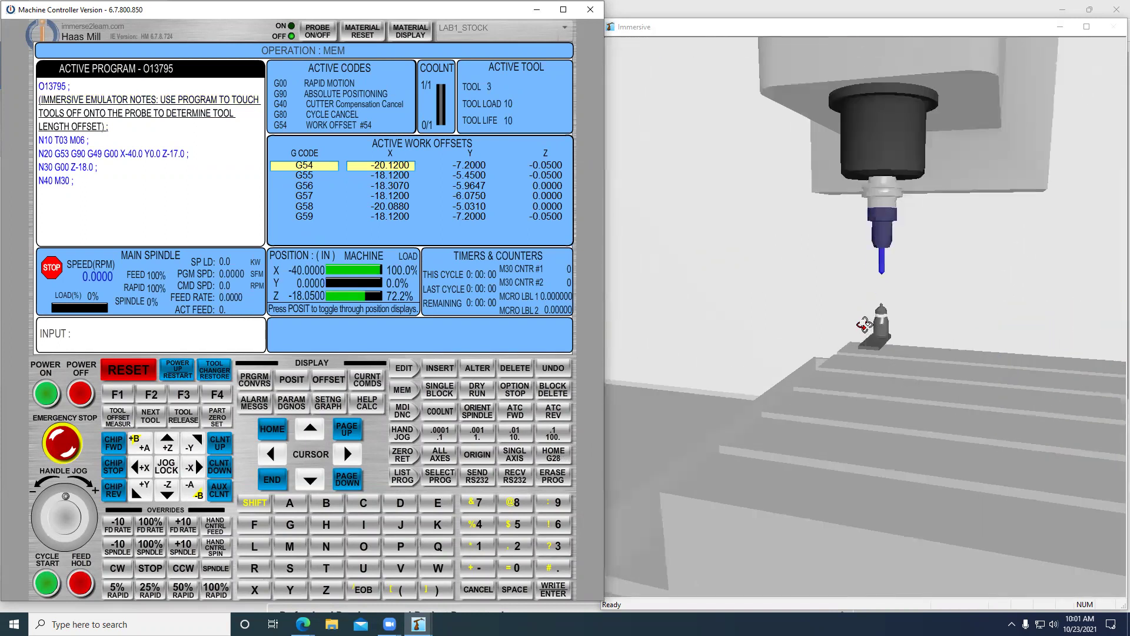
{"action": "left_click_drag", "start_coordinate": [744, 290], "coordinate": [721, 288]}
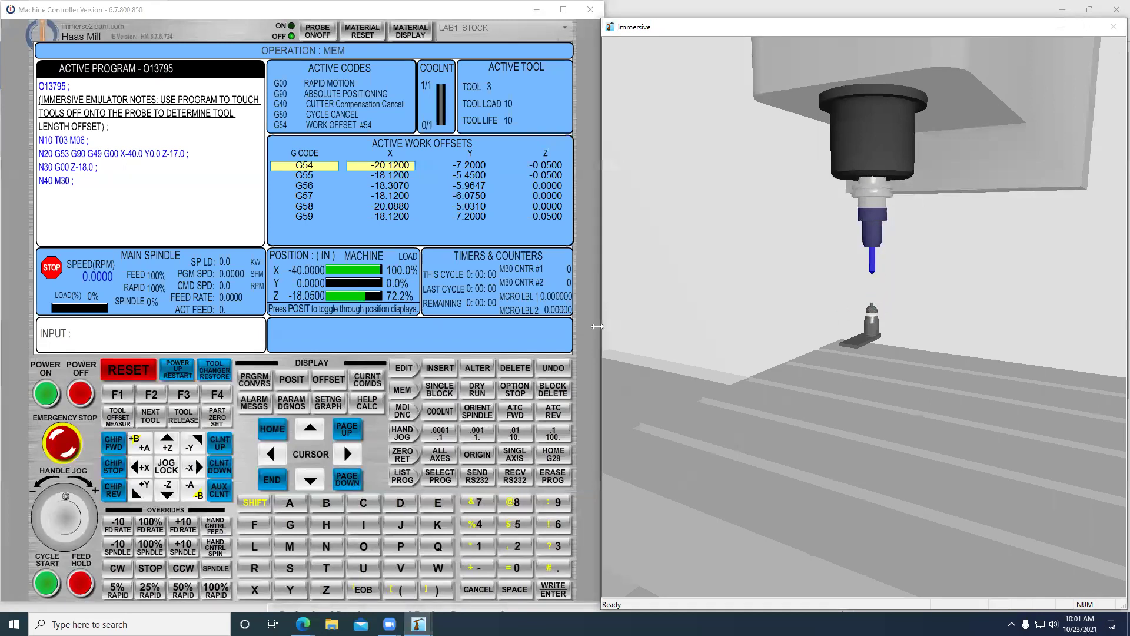
Display the program tool offsets with tool 3's length geometry and view the tool over the probe
{"action": "left_click", "coordinate": [332, 383]}
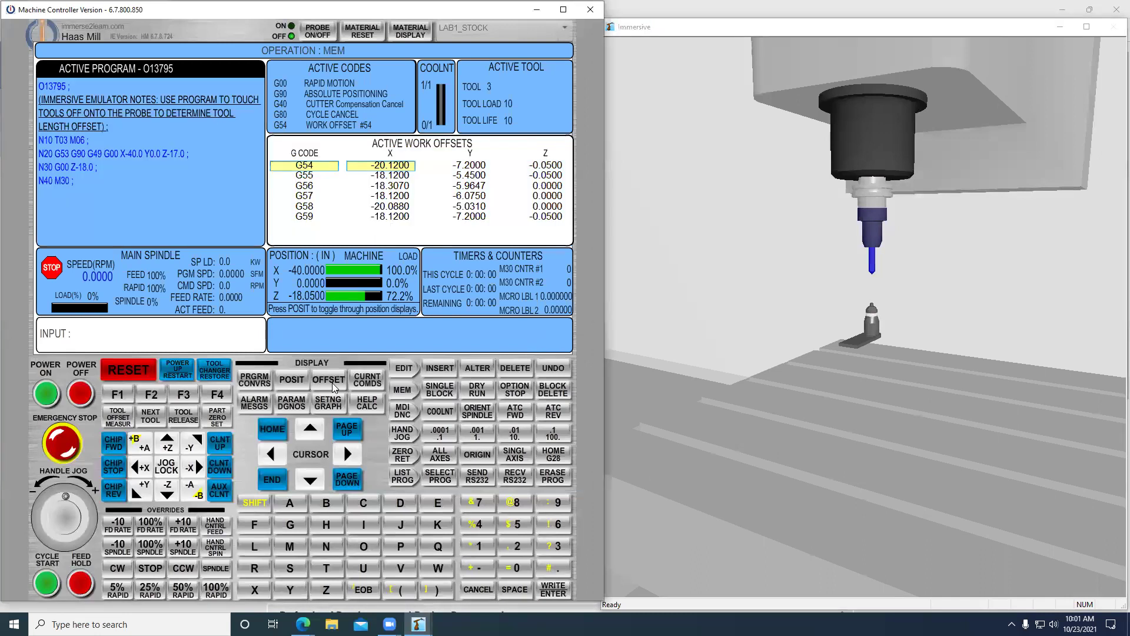
{"action": "left_click", "coordinate": [332, 382]}
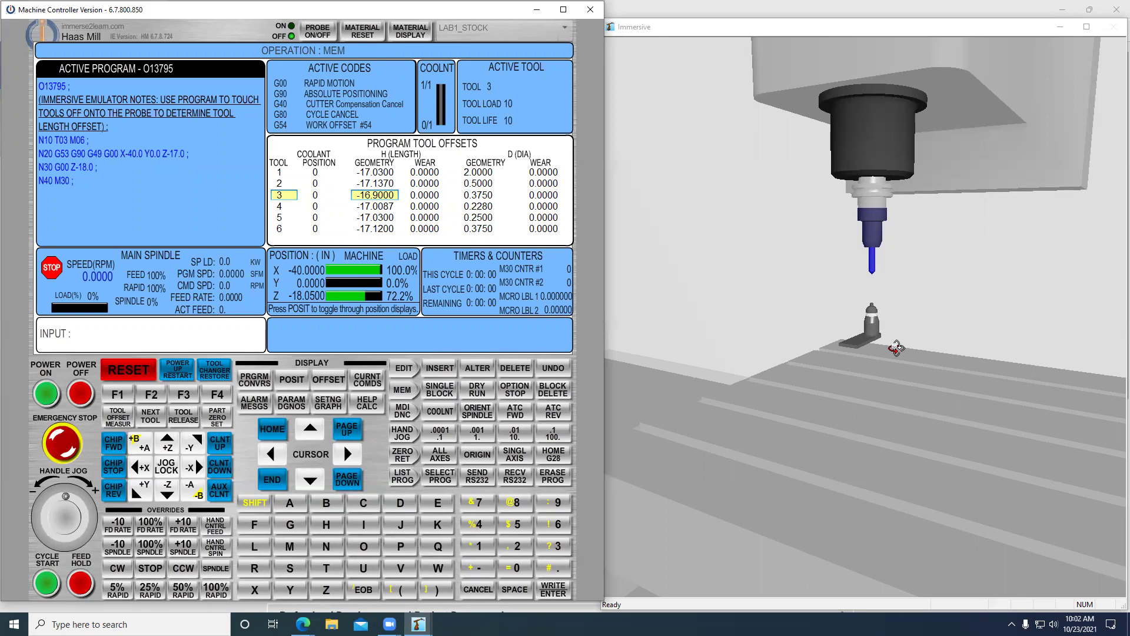
{"action": "left_click_drag", "start_coordinate": [896, 348], "coordinate": [883, 350]}
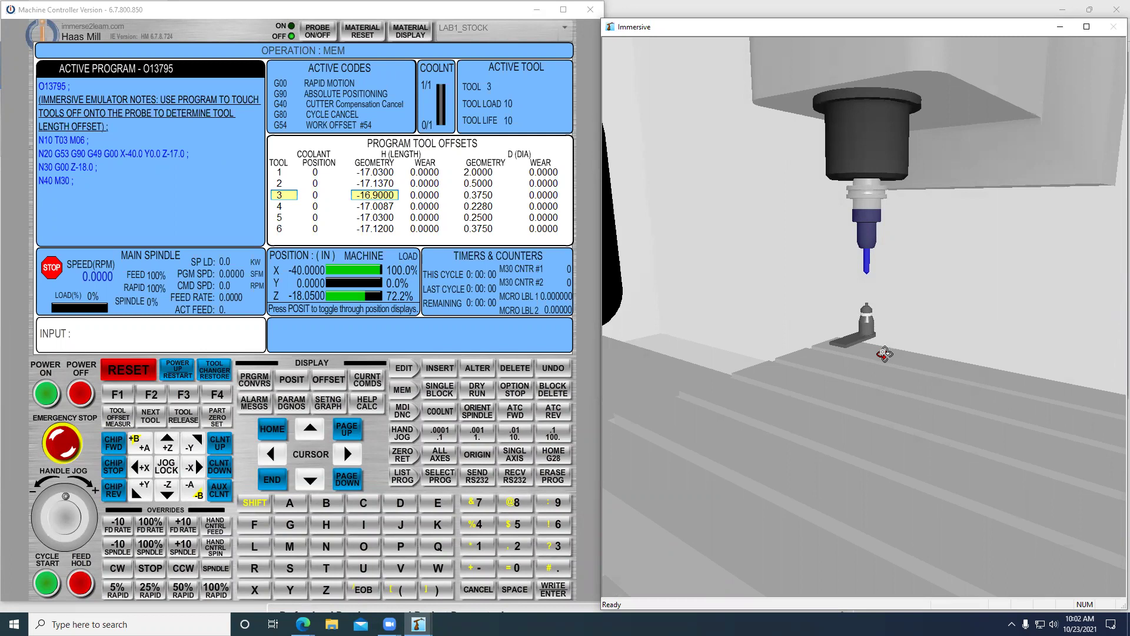
Switch between the tool and work offset tables, ending on the active work offsets at G54 X
{"action": "left_click", "coordinate": [330, 381]}
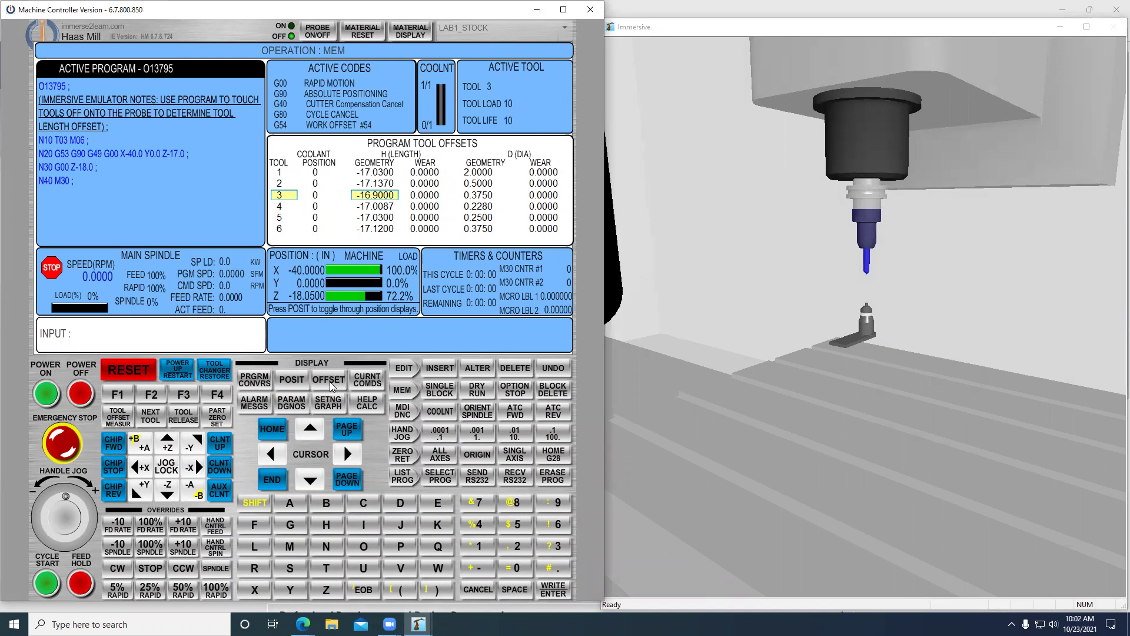
{"action": "left_click", "coordinate": [330, 383]}
{"action": "left_click", "coordinate": [330, 383]}
{"action": "left_click", "coordinate": [329, 382]}
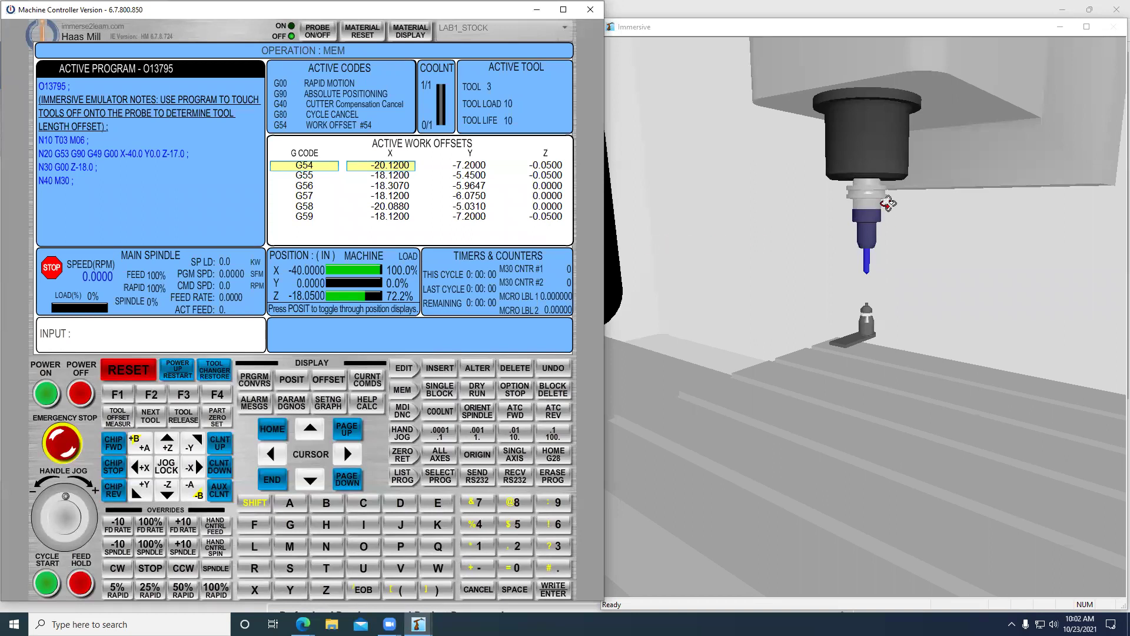
Examine tool 3, the probe and the vise from several angles, with the program tool offsets displayed in place of the work offsets
{"action": "left_click_drag", "start_coordinate": [896, 285], "coordinate": [805, 327]}
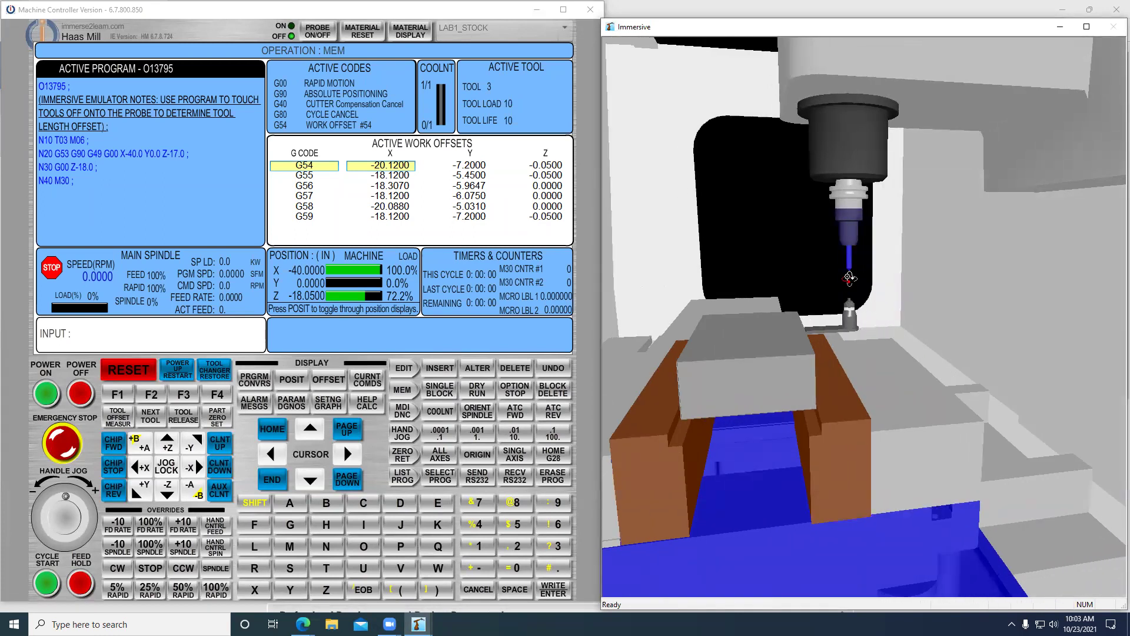
{"action": "left_click_drag", "start_coordinate": [850, 322], "coordinate": [805, 304]}
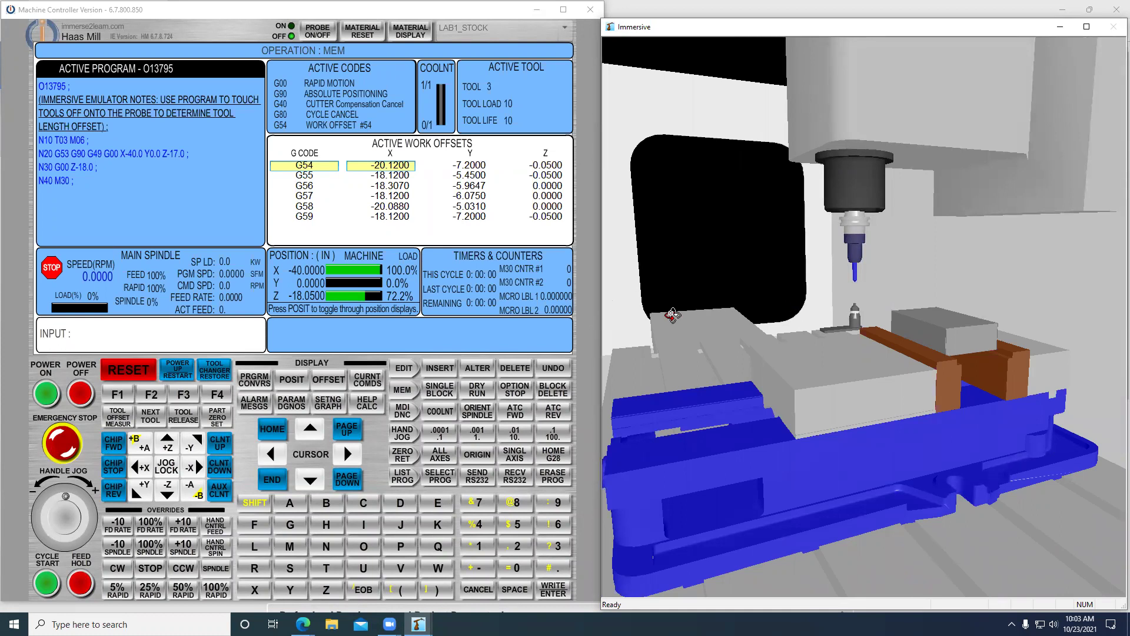
{"action": "left_click", "coordinate": [331, 379]}
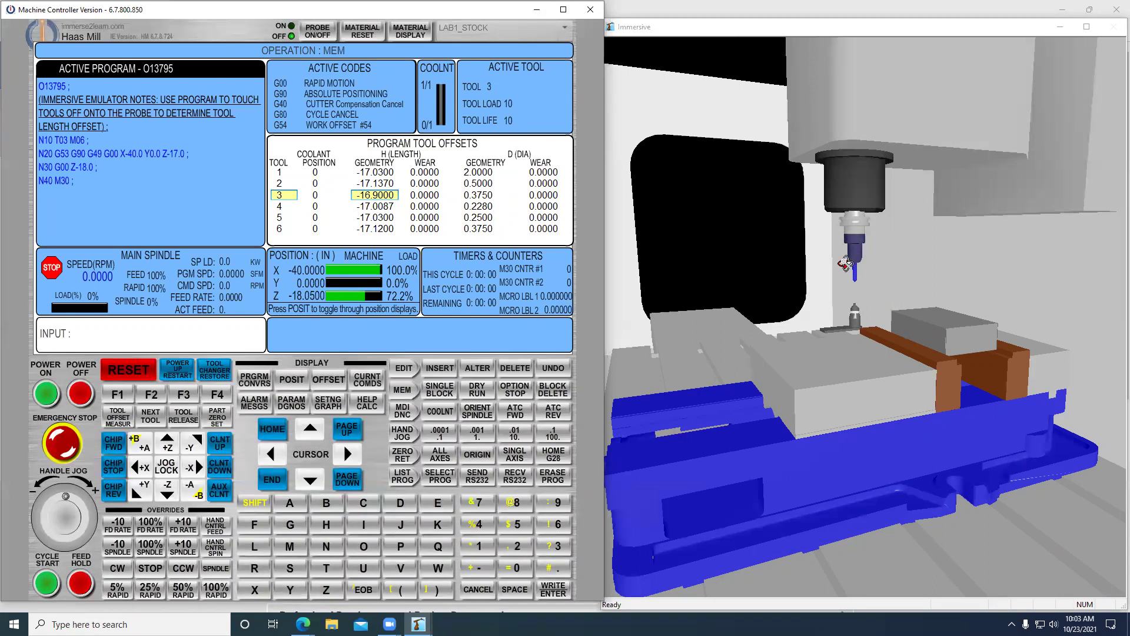
{"action": "left_click", "coordinate": [838, 363]}
{"action": "scroll", "coordinate": [848, 363], "scroll_direction": "up", "scroll_amount": 5}
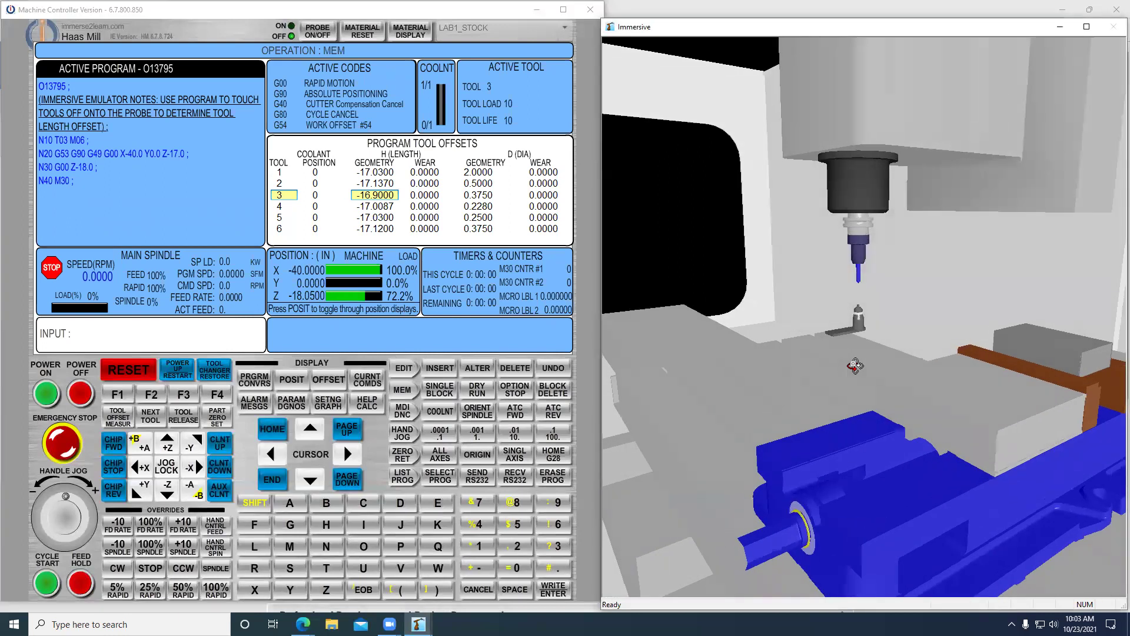
Inspect the tool changer carousel and the spindle over the table from outside the machine enclosure
{"action": "left_click_drag", "start_coordinate": [863, 364], "coordinate": [870, 361]}
{"action": "left_click_drag", "start_coordinate": [869, 362], "coordinate": [885, 366]}
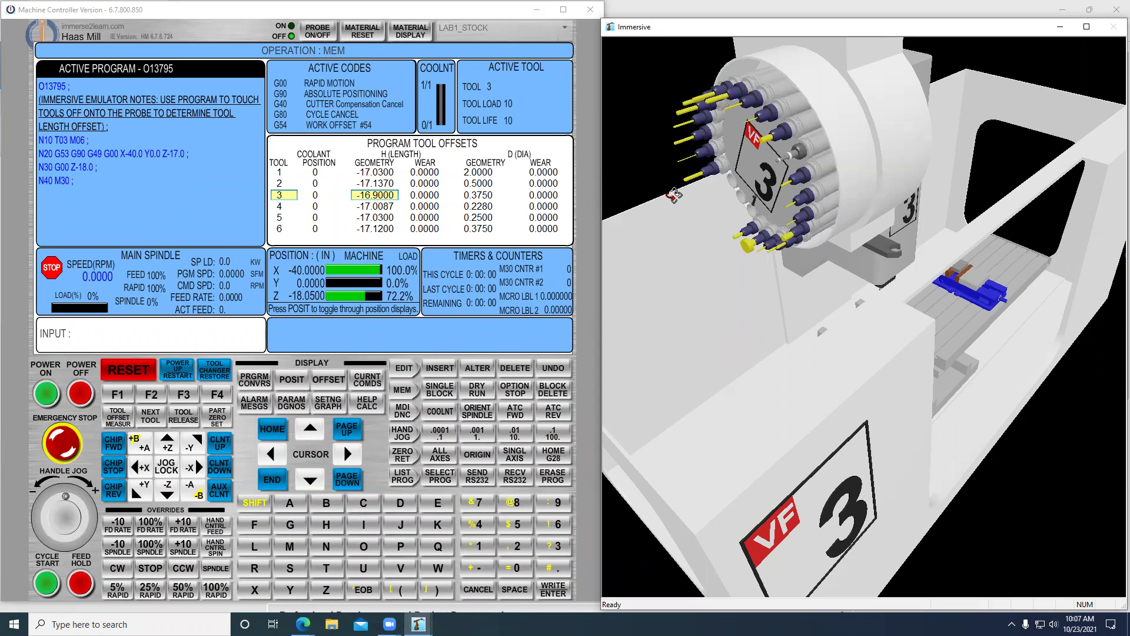
{"action": "left_click_drag", "start_coordinate": [674, 195], "coordinate": [645, 184]}
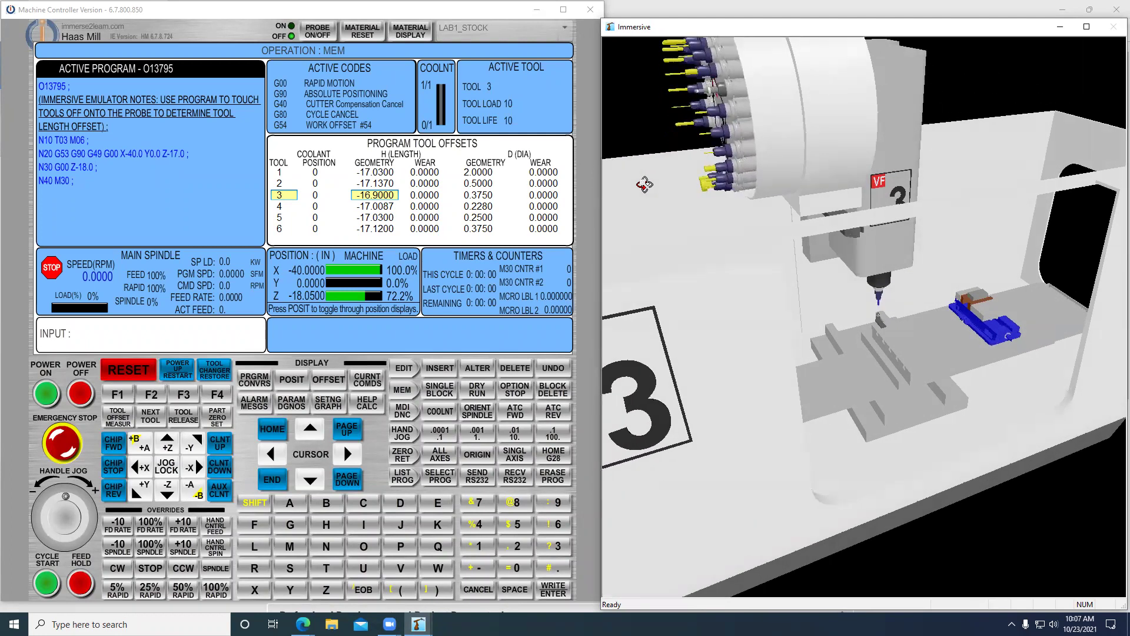